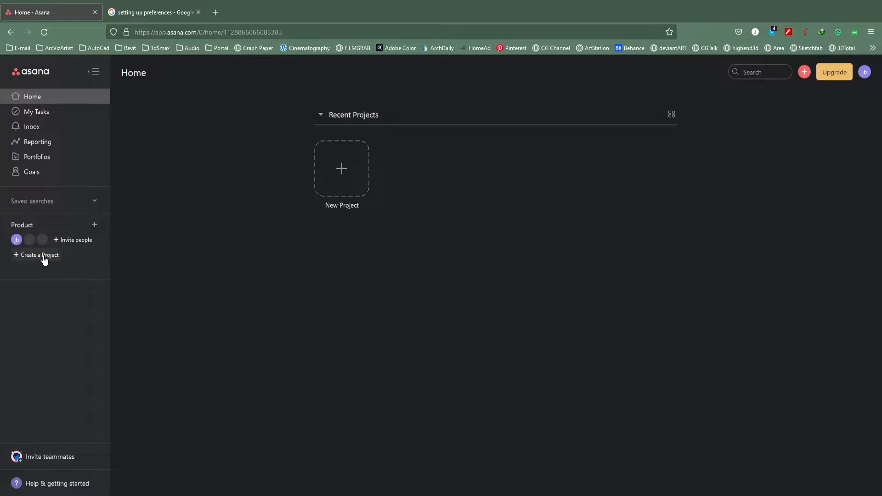
Step: Look up "vase on table" in a new browser tab and start a blank Asana project named vase_on_table
left_click(218, 13)
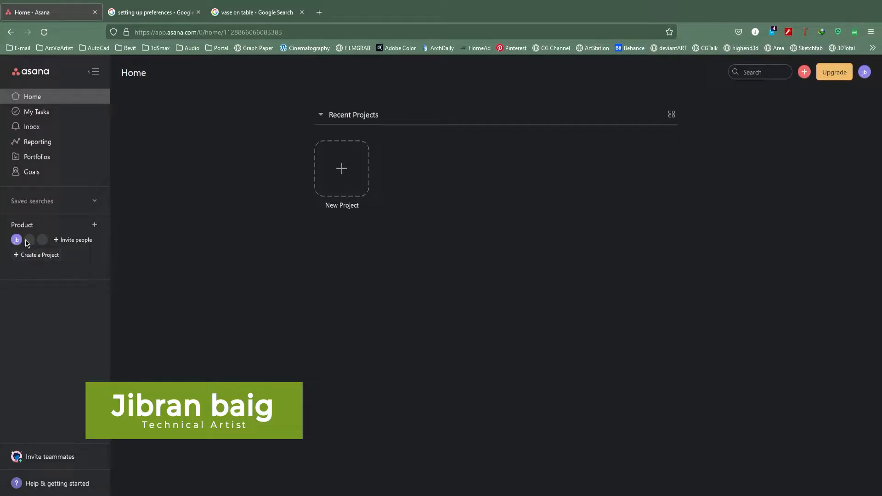
left_click(50, 256)
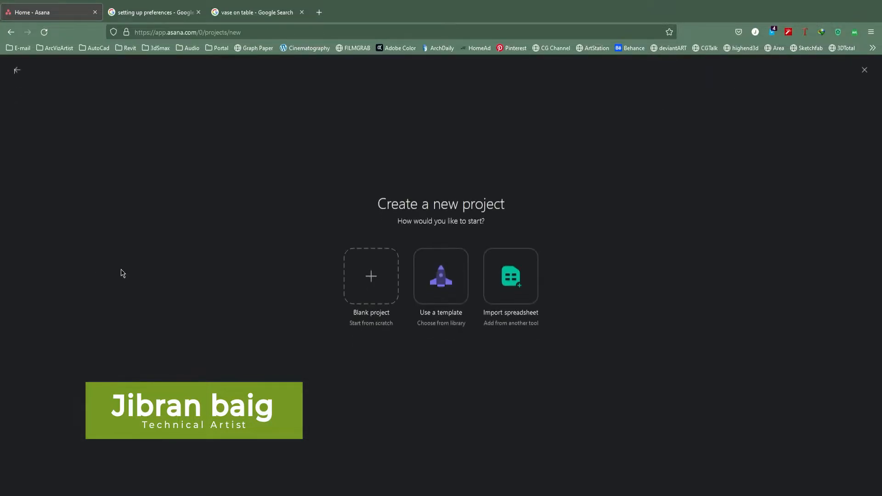
left_click(371, 272)
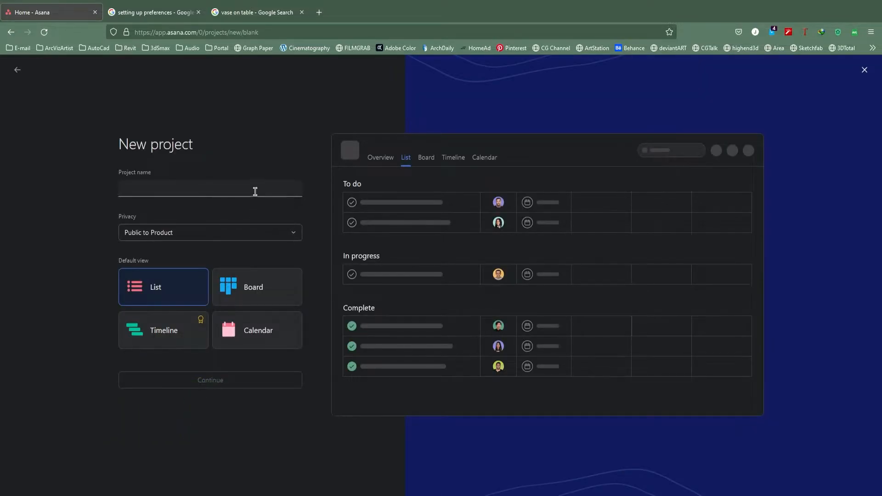
type("vase")
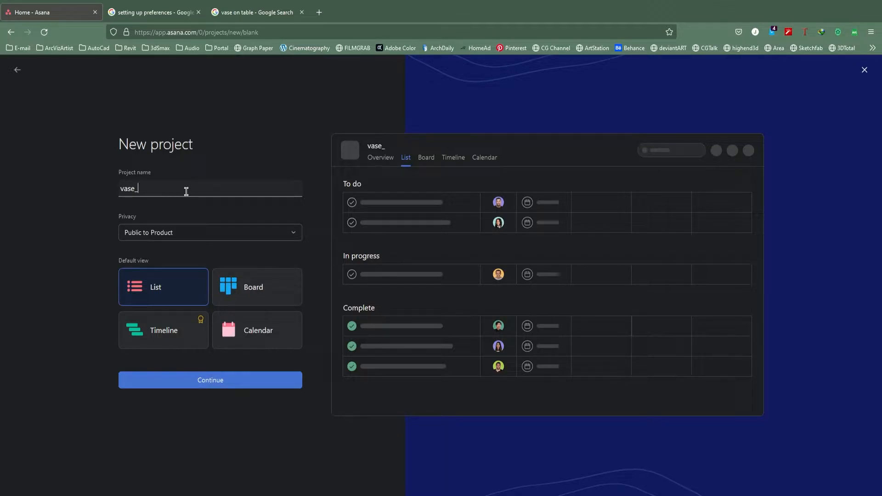
type("_on_table")
Step: Preview the Board, Timeline and Calendar options for the new project's default view
left_click(237, 284)
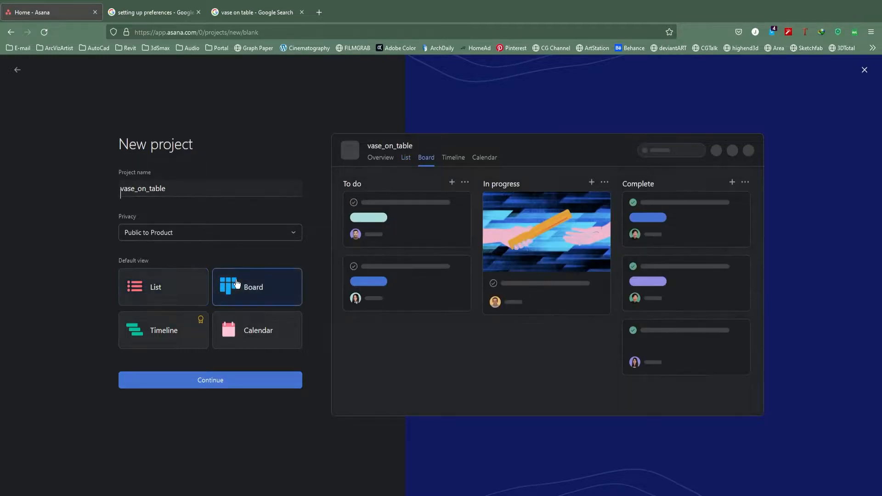
left_click(186, 325)
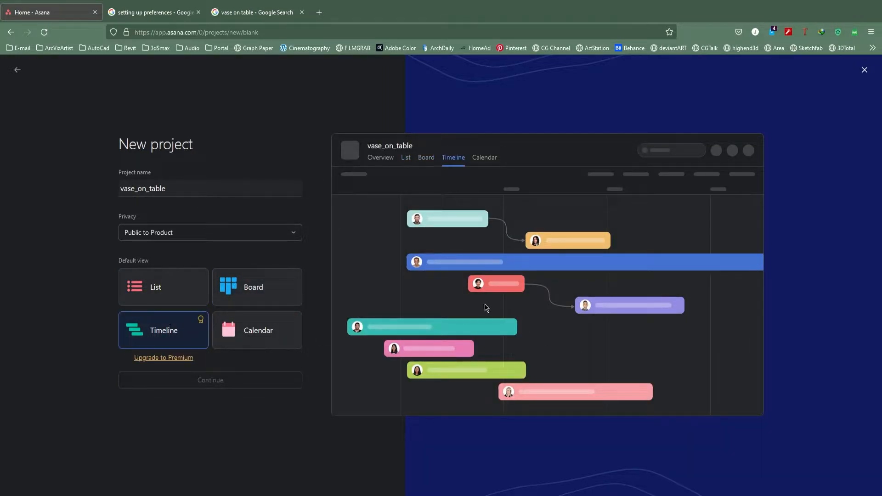
left_click(262, 332)
left_click(188, 343)
left_click(268, 333)
Step: Choose List as the project's default view and create the project, starting with adding tasks
left_click(159, 283)
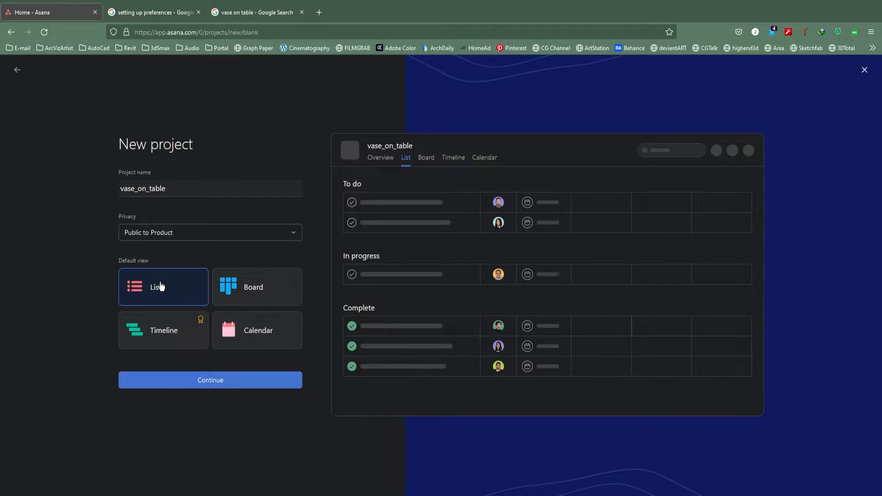
left_click(249, 384)
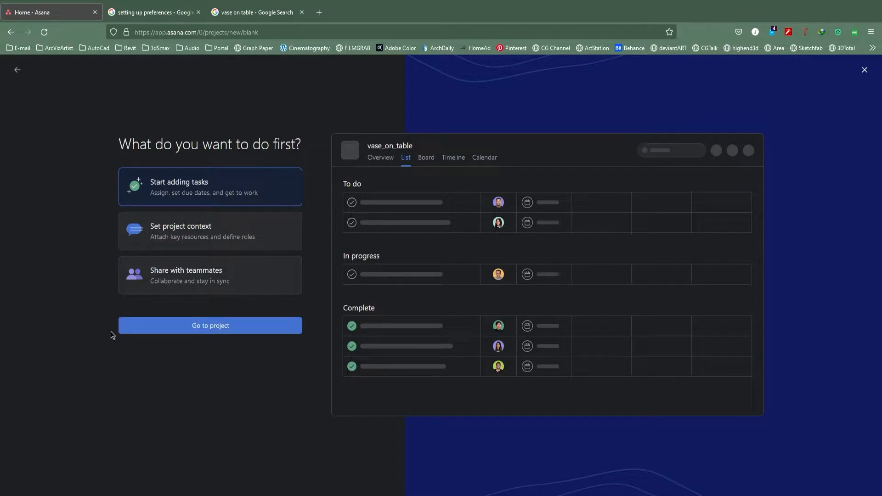
left_click(221, 327)
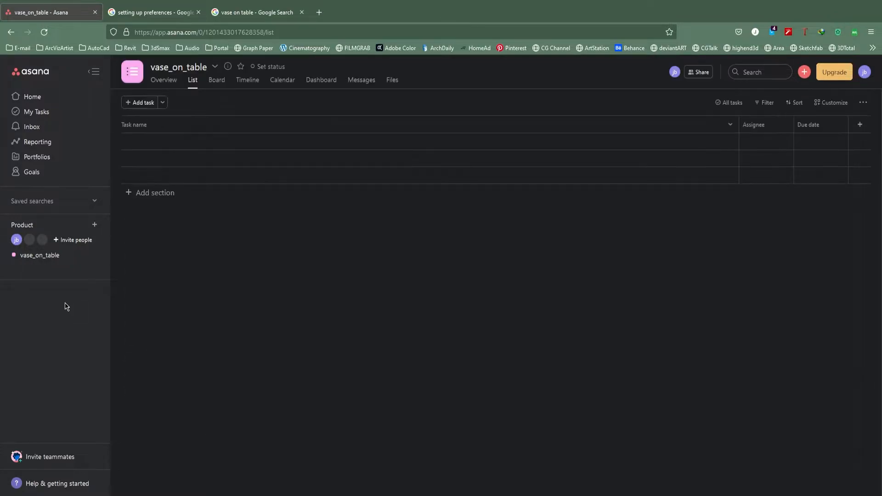
Step: Add two tasks to the project named "setting up preferences REVIT" and "setting up preferences 3DS MAX"
left_click(145, 103)
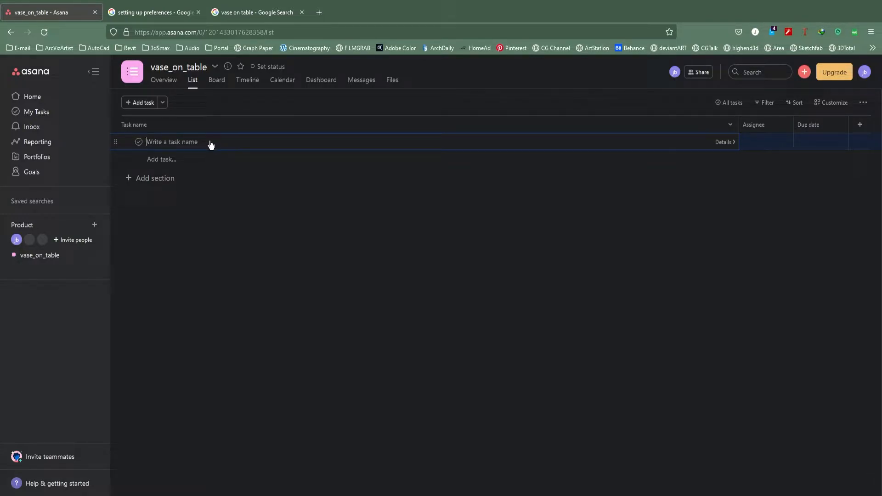
type("setting up preferences")
left_click(165, 158)
type("setting up preferences")
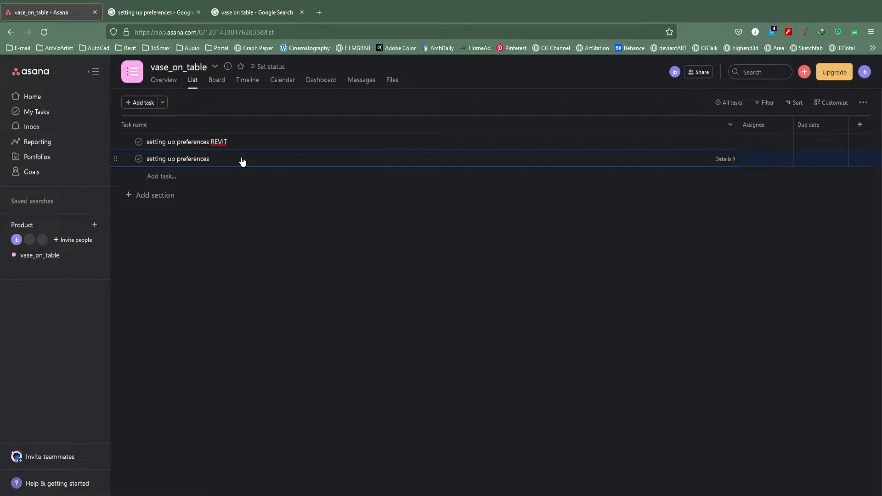
type("3DS MAX")
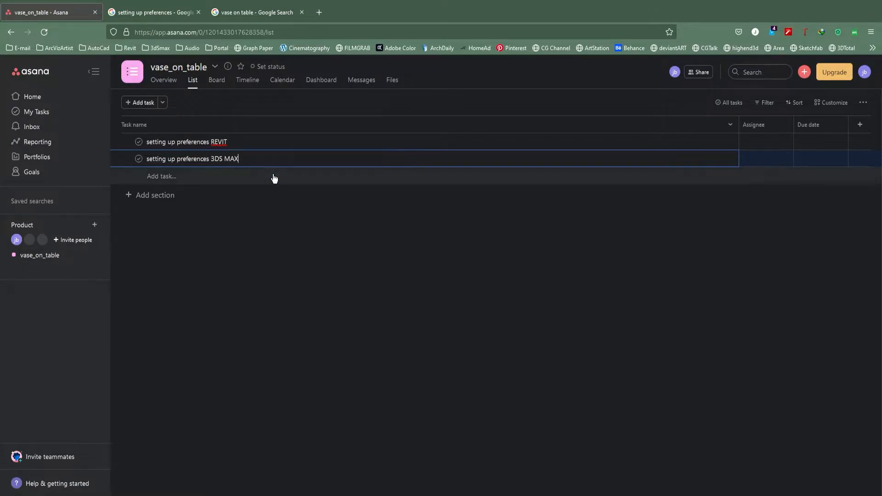
Step: Add the subtask "search a template for revit from web" to the REVIT preferences task, correcting the spelling of "search"
left_click(264, 143)
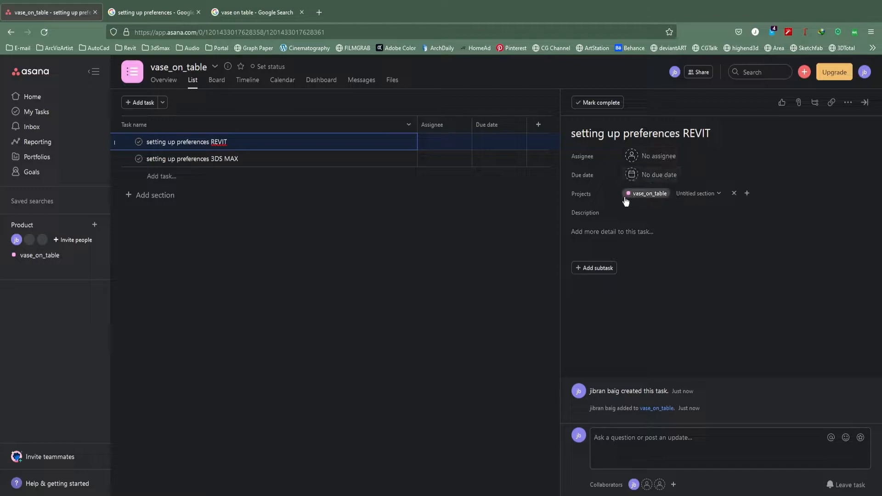
left_click(598, 269)
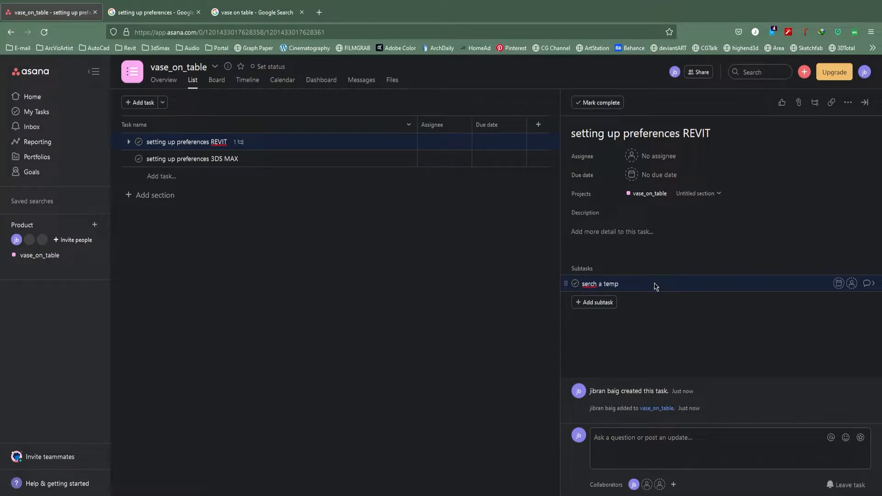
type("revit from web")
right_click(644, 285)
left_click(593, 285)
right_click(592, 284)
left_click(639, 40)
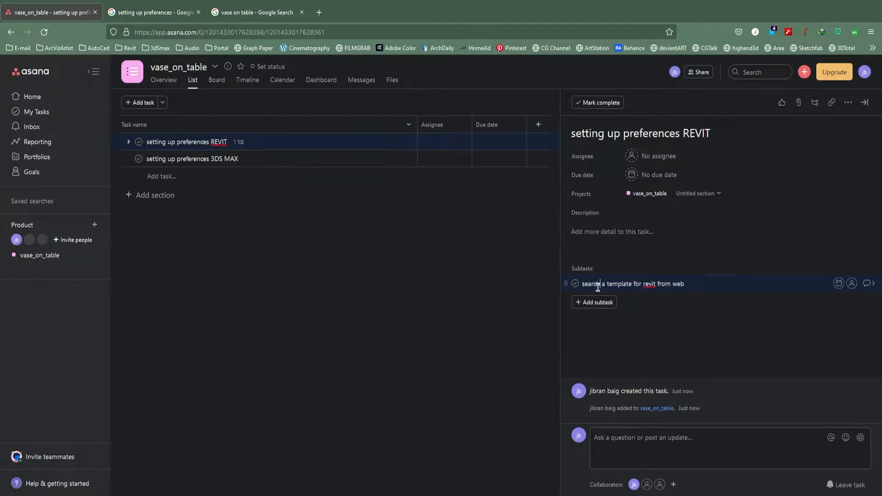
Step: Add a subtask named "setting up project" to the 3DS MAX preferences task
left_click(315, 156)
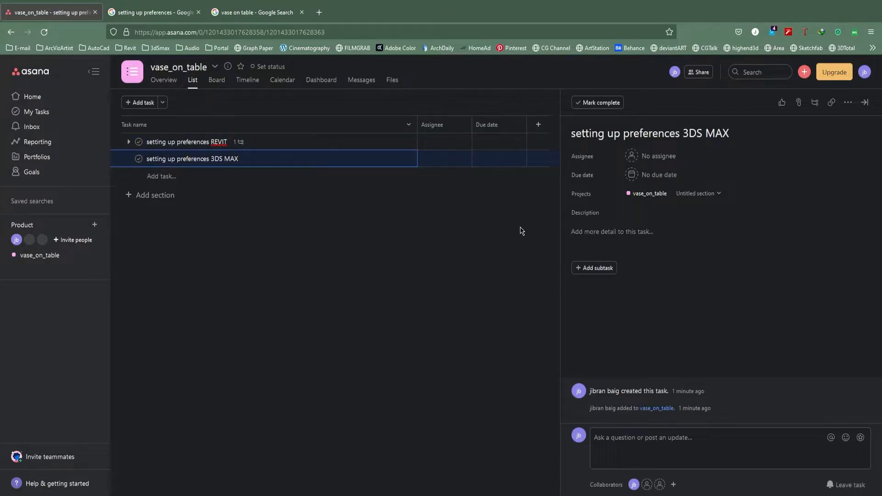
left_click(599, 271)
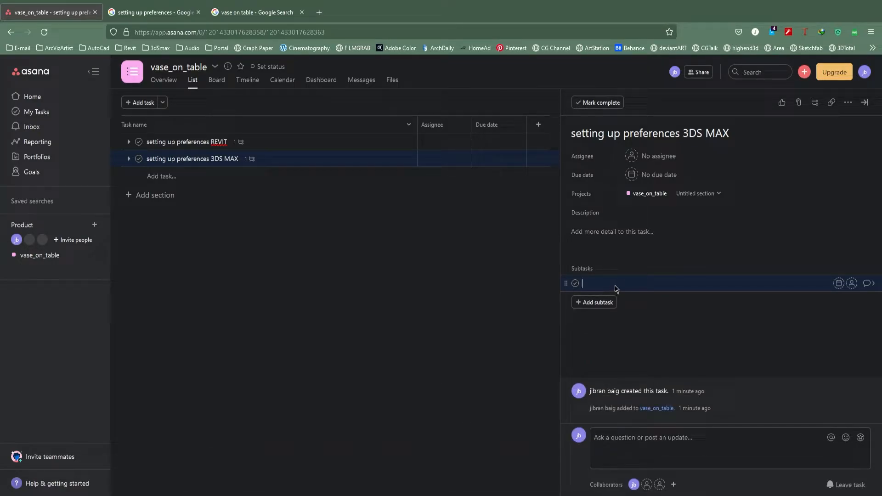
type("setting up pro")
type("ject")
Step: Reword the 3DS MAX subtask to "customizing up project folder", correcting the spelling of "customizing"
key("Left")
key("Left")
key("Left")
key("Left")
key("Left")
key("Left")
key("Left")
key("Left")
key("Left")
key("Left")
key("Left")
key("Left")
key("BackSpace")
key("BackSpace")
key("BackSpace")
key("BackSpace")
key("BackSpace")
key("BackSpace")
key("BackSpace")
type("custmizing")
left_click(665, 286)
type("folder")
right_click(599, 285)
left_click(649, 72)
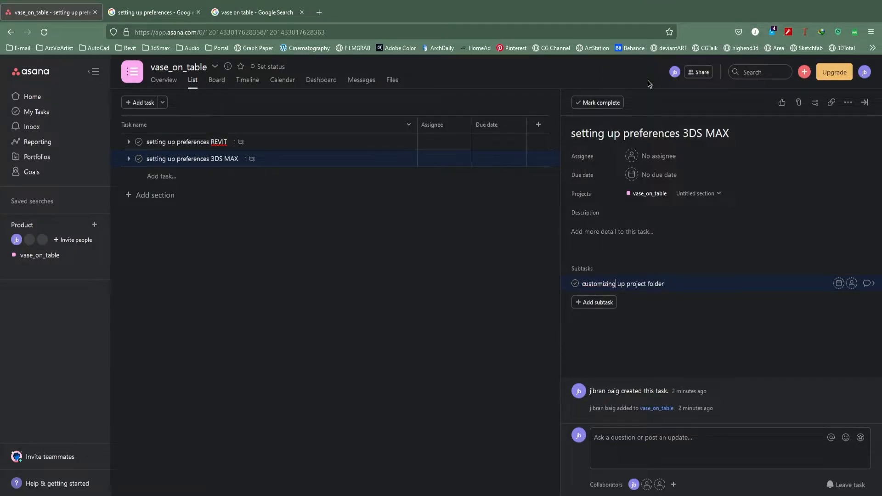
Step: Remove the word "up" from the 3DS MAX subtask's name and close the task details
left_click(625, 285)
key("BackSpace")
key("BackSpace")
key("BackSpace")
left_click(665, 285)
left_click(324, 198)
Step: Review the details and subtasks of the REVIT and 3DS MAX preferences tasks
left_click(332, 163)
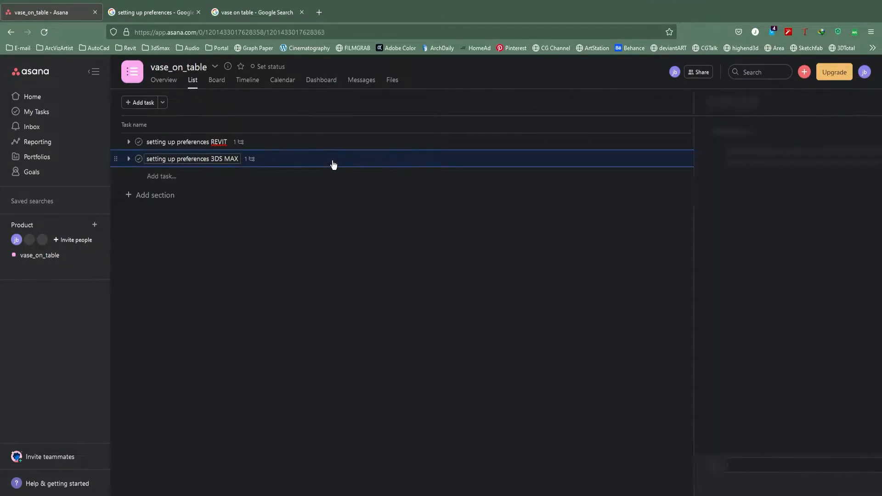
left_click(339, 143)
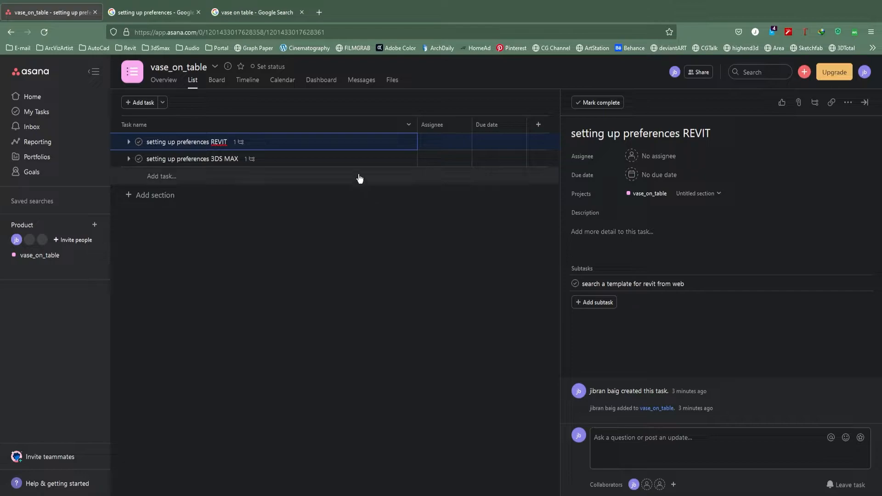
left_click(357, 161)
left_click(360, 146)
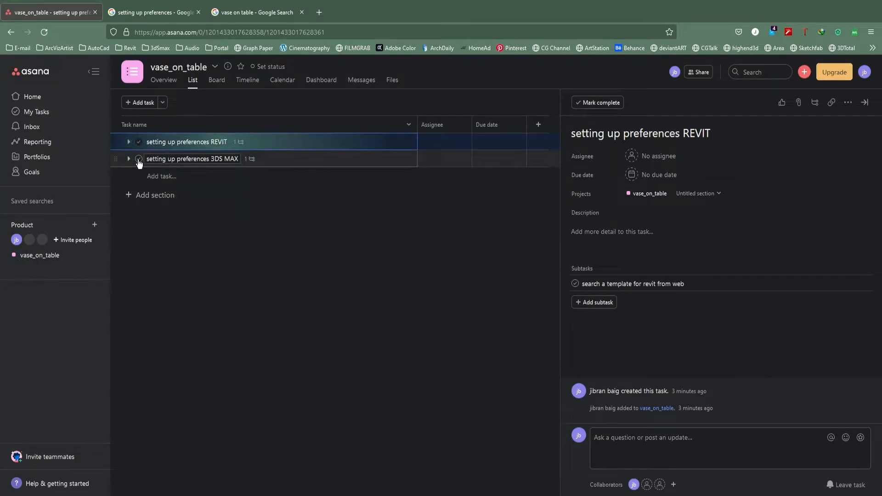
left_click(322, 262)
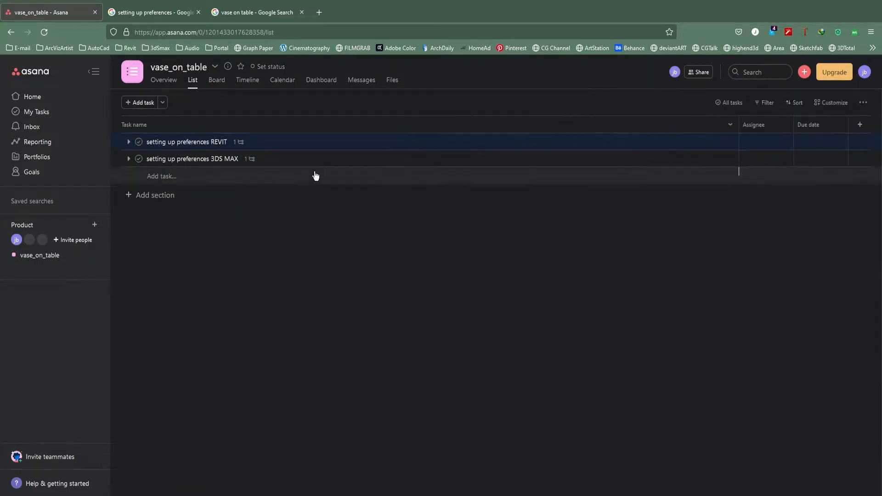
left_click(316, 144)
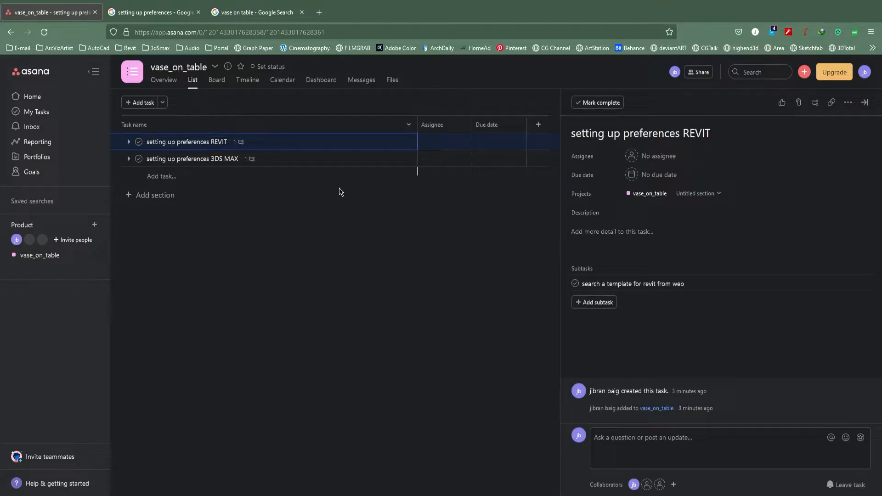
Step: Search the web for "commercial default template revit" in a new tab and return to the vase_on_table project in Asana
left_click(324, 14)
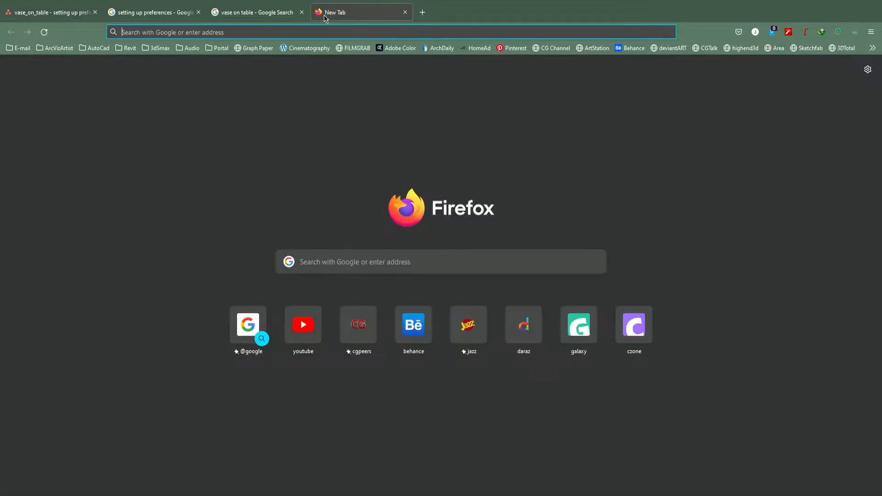
left_click(328, 33)
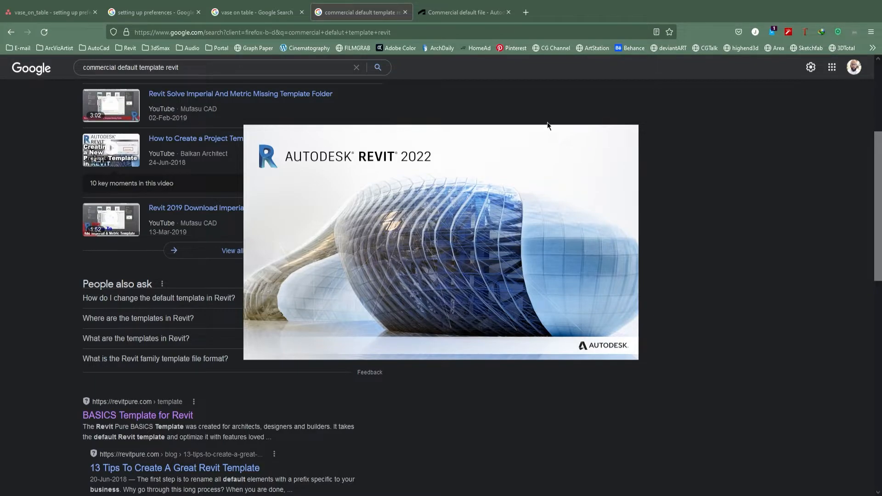
left_click(441, 13)
left_click(262, 12)
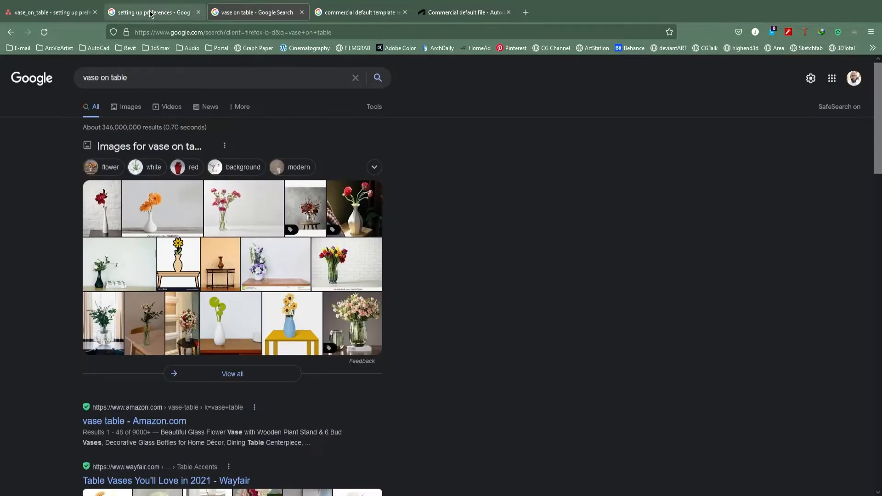
left_click(152, 13)
left_click(63, 14)
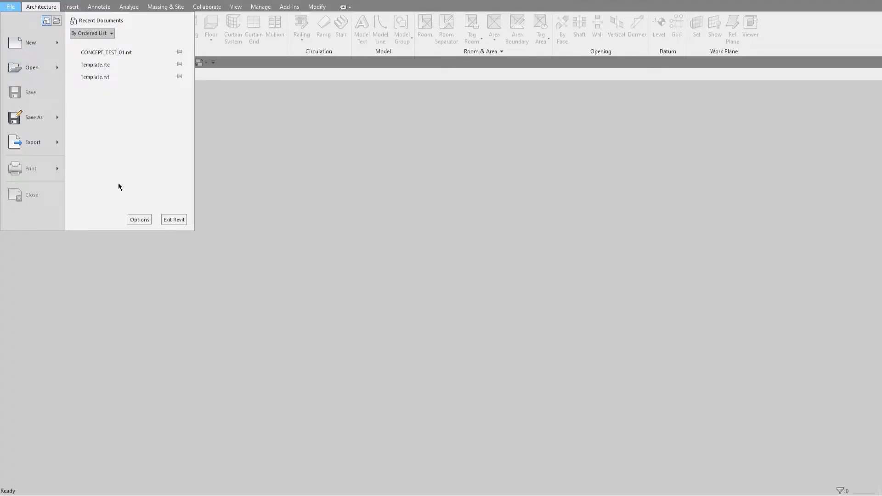
Step: Switch to Revit, open its Options and set the save reminder interval to 15 minutes
left_click(139, 220)
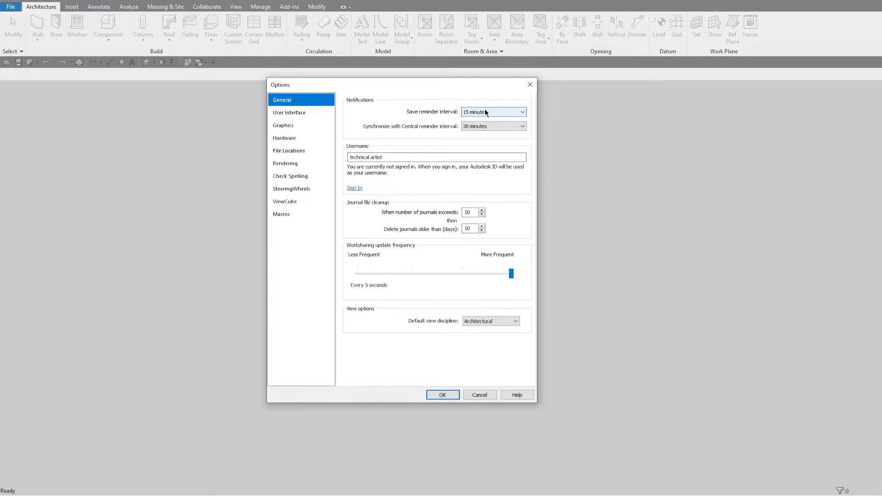
left_click_drag(484, 88, 503, 90)
left_click(508, 115)
left_click(508, 113)
left_click(502, 113)
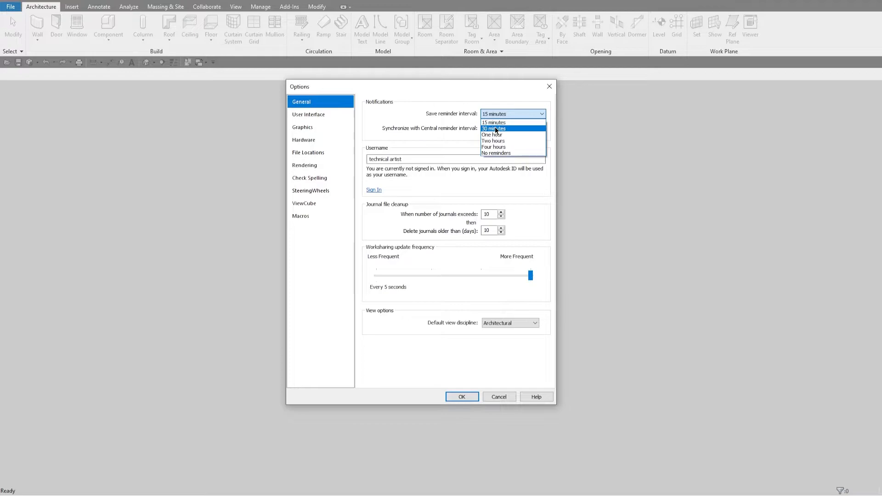
left_click(497, 128)
left_click(499, 116)
left_click(498, 123)
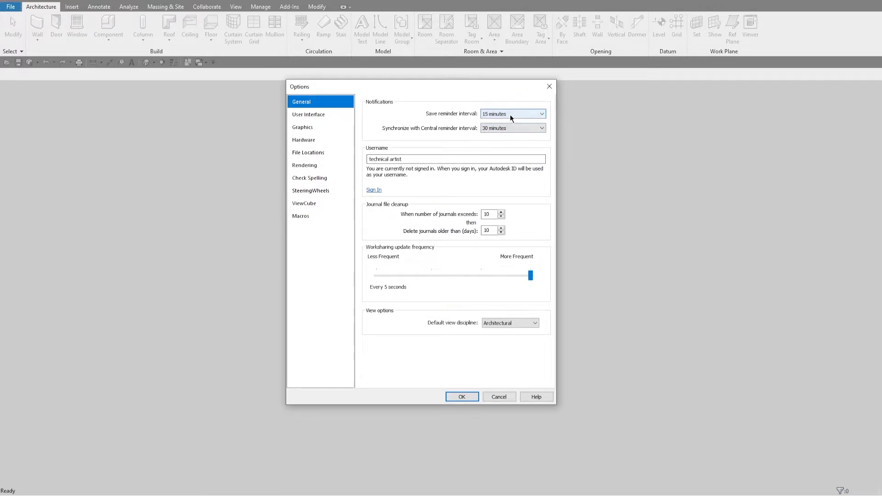
Step: Set the default view discipline to Architectural in the general options
left_click_drag(456, 90, 446, 93)
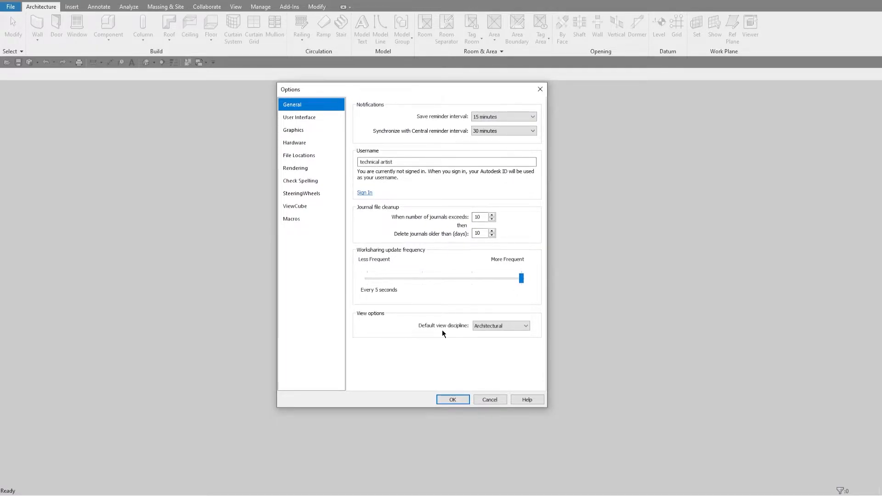
left_click(492, 328)
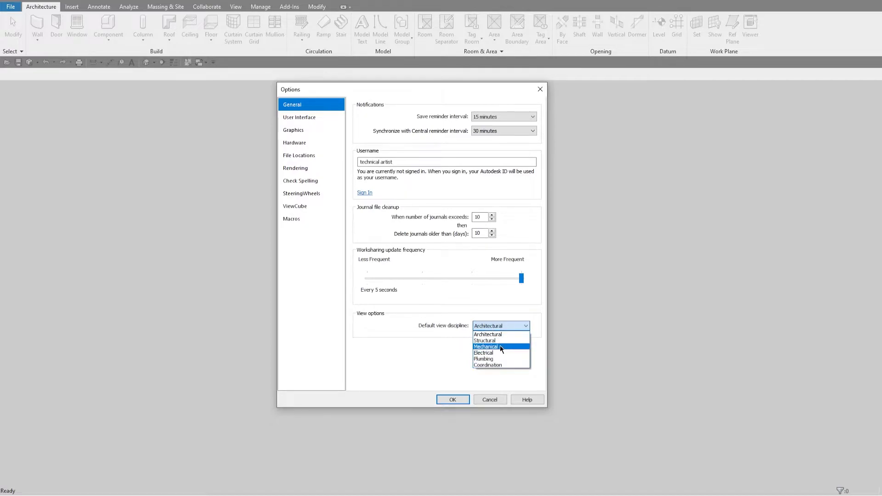
left_click(504, 334)
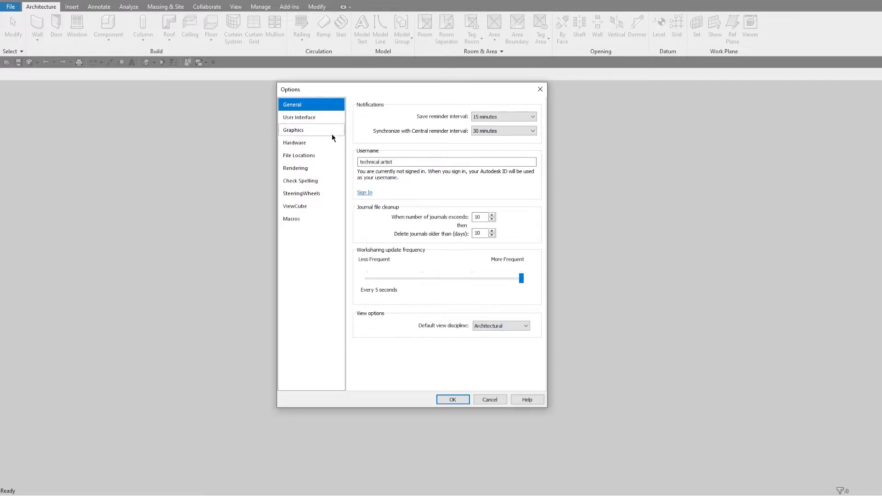
Step: Set the active theme to Dark in the user interface options
left_click(313, 119)
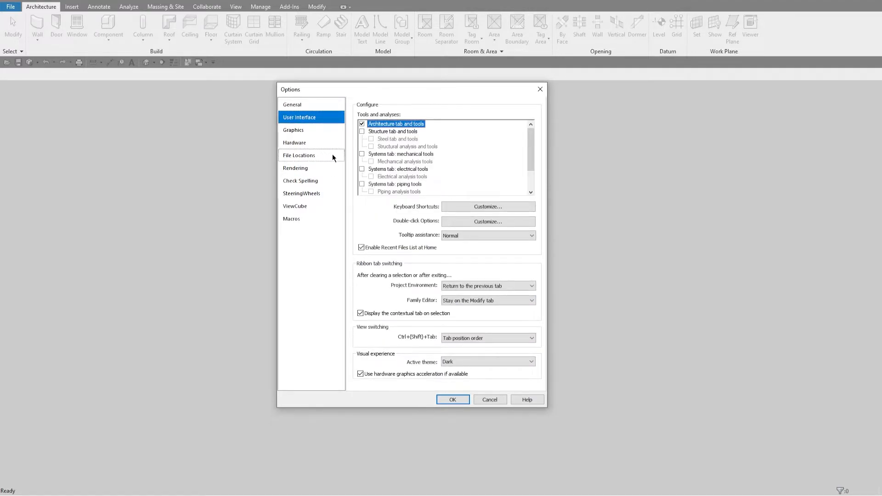
left_click(472, 362)
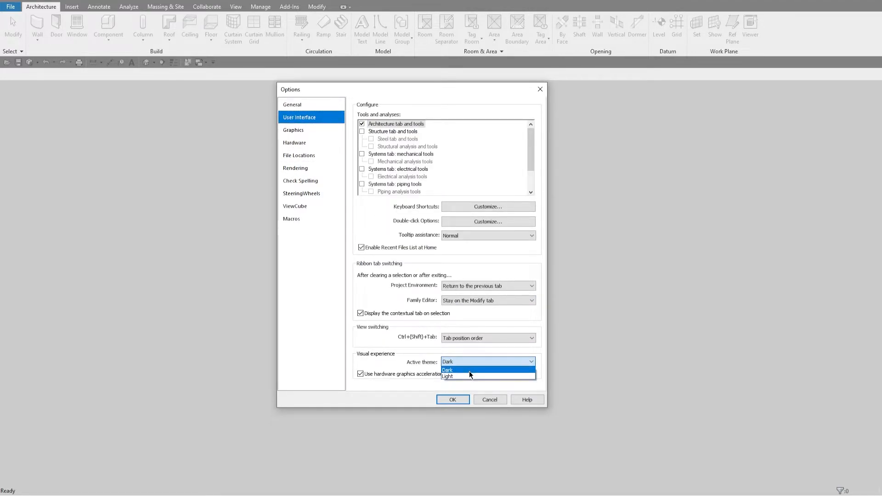
left_click(471, 370)
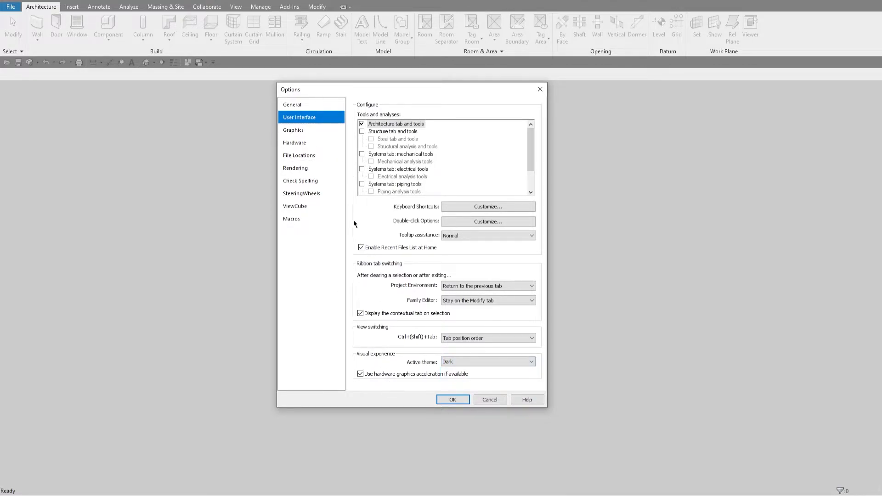
Step: Review the graphics, user interface and hardware options
left_click(294, 131)
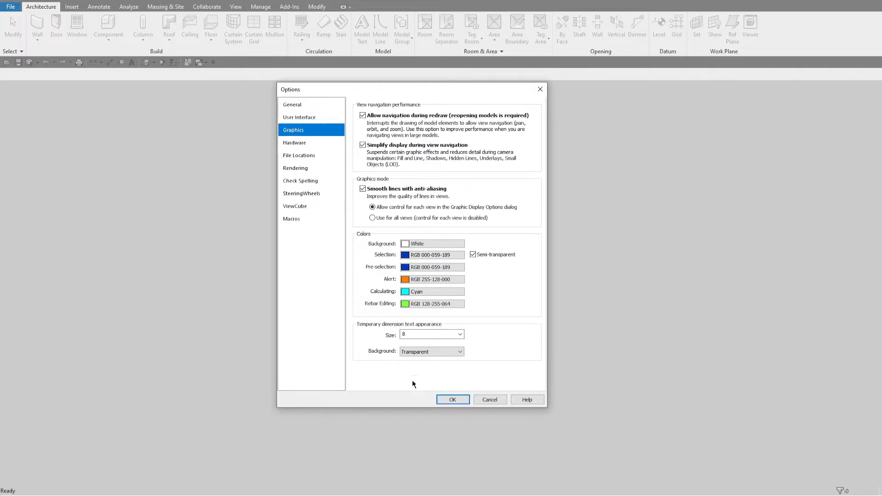
left_click(299, 117)
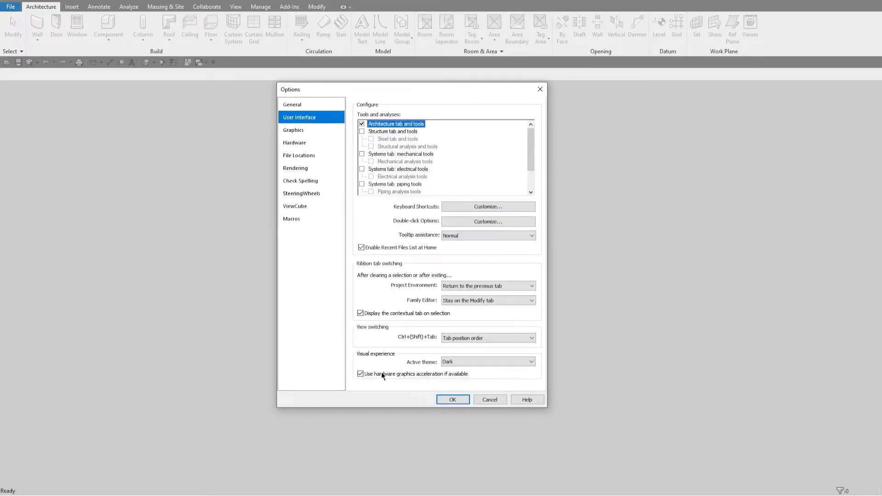
left_click(335, 131)
left_click(308, 143)
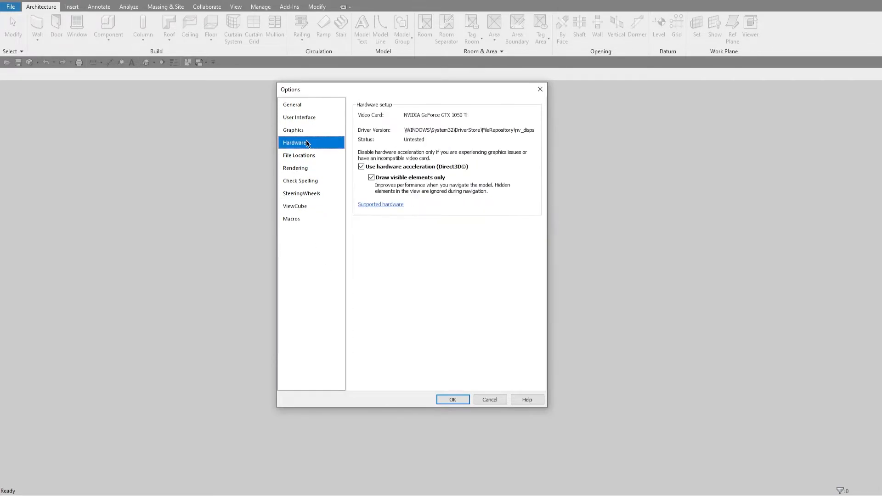
Step: Add Commercial-Default.rte from the Templates folder to the project templates in the file location options
left_click(299, 156)
left_click_drag(536, 143, 536, 160)
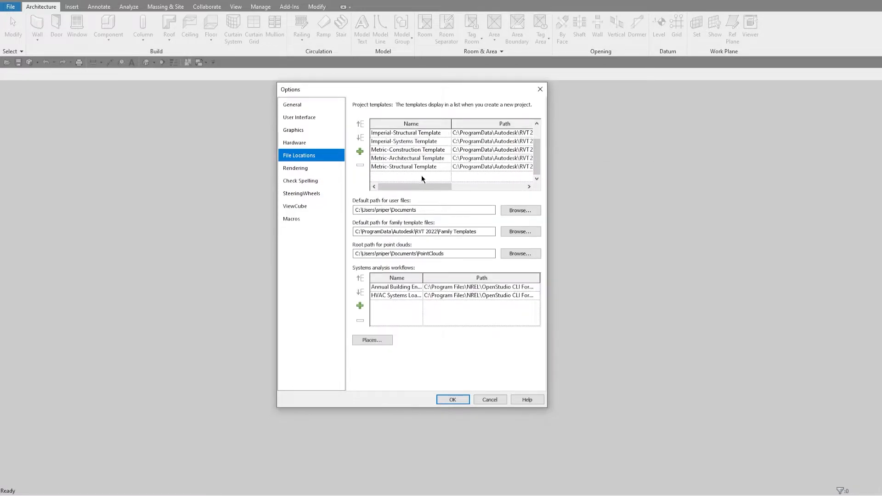
left_click(363, 153)
left_click(289, 227)
double_click(350, 262)
double_click(358, 273)
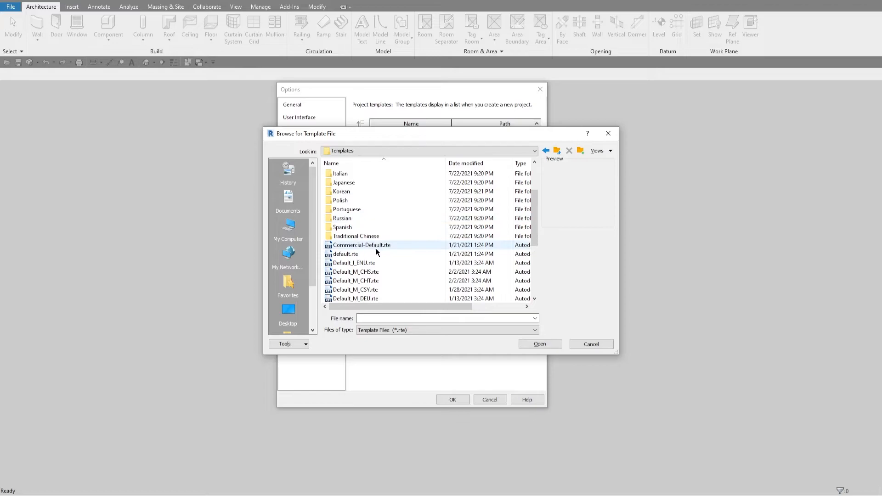
left_click(376, 247)
left_click(344, 254)
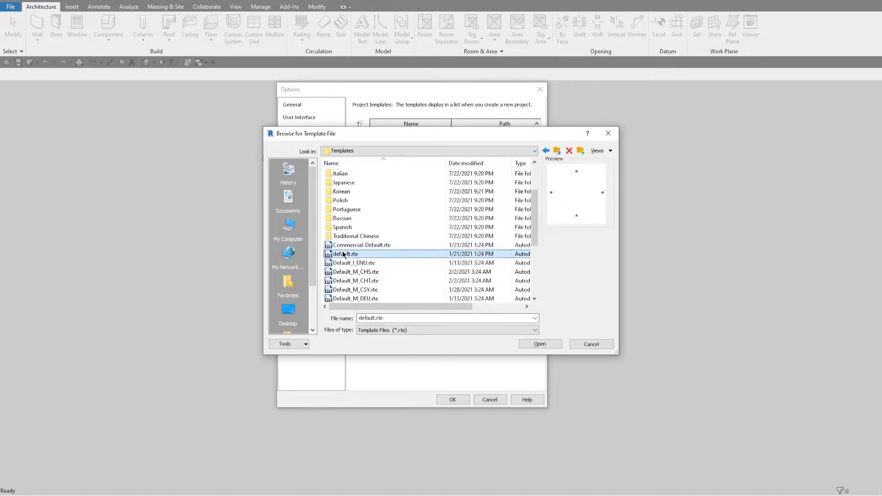
left_click(378, 246)
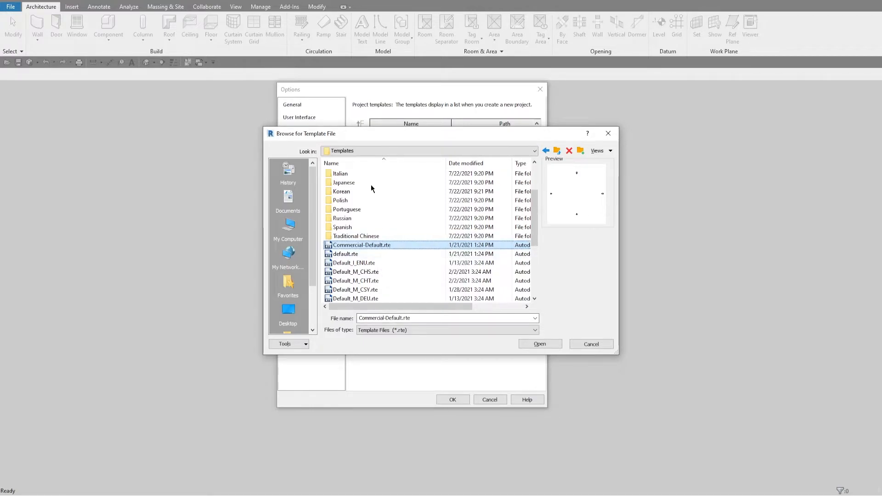
left_click(540, 344)
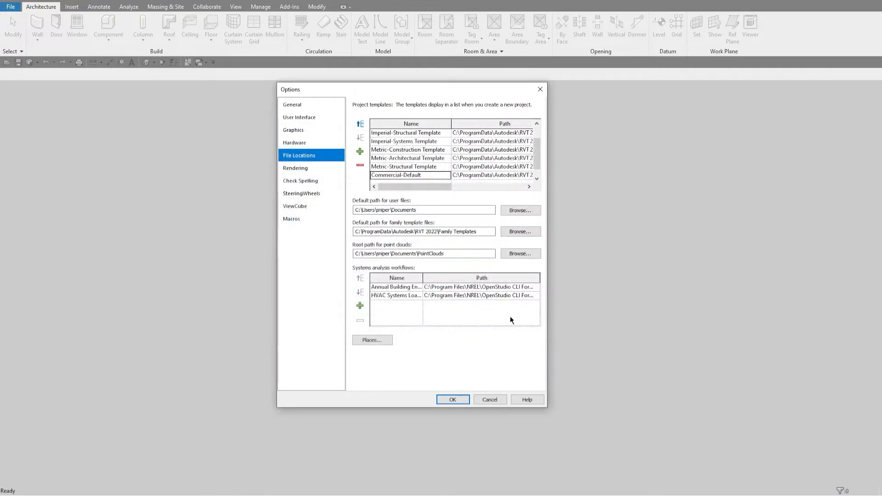
Step: Move the Commercial-Default template up to the first place in the project templates list
left_click(427, 174)
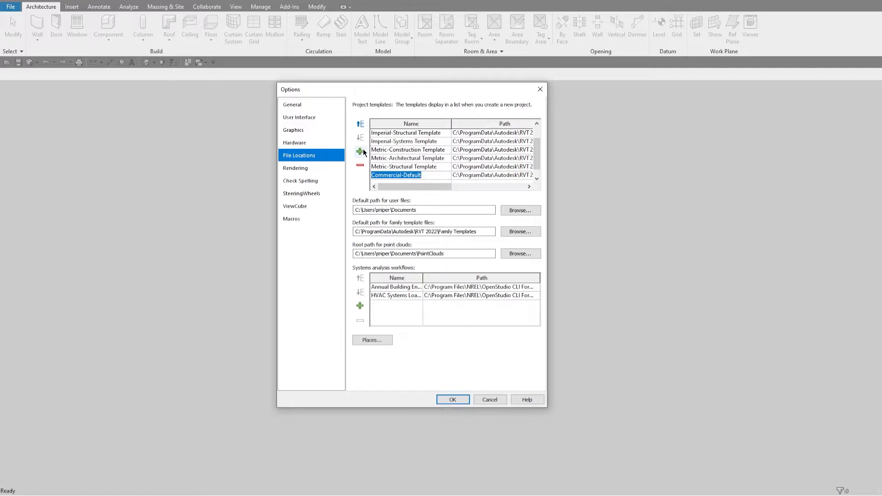
left_click(361, 125)
left_click(359, 125)
left_click(360, 126)
left_click_drag(539, 155, 536, 134)
left_click(360, 124)
left_click(360, 124)
left_click(361, 124)
left_click(361, 124)
Step: Review the rendering, spelling, SteeringWheels, ViewCube and macro options, and apply the changed options
left_click(298, 171)
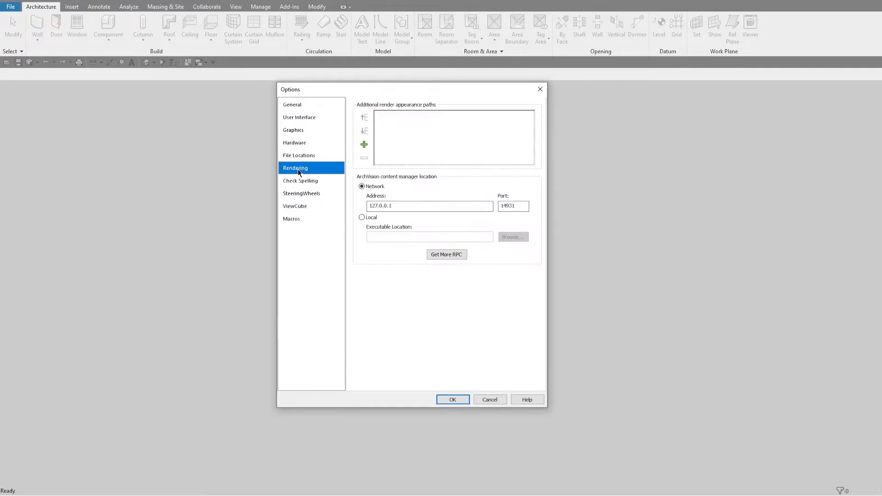
left_click(305, 180)
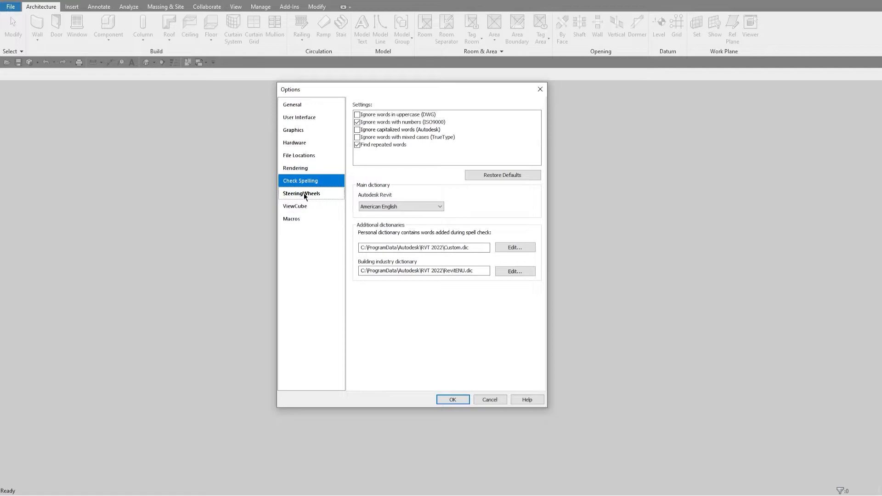
left_click(304, 193)
left_click(296, 207)
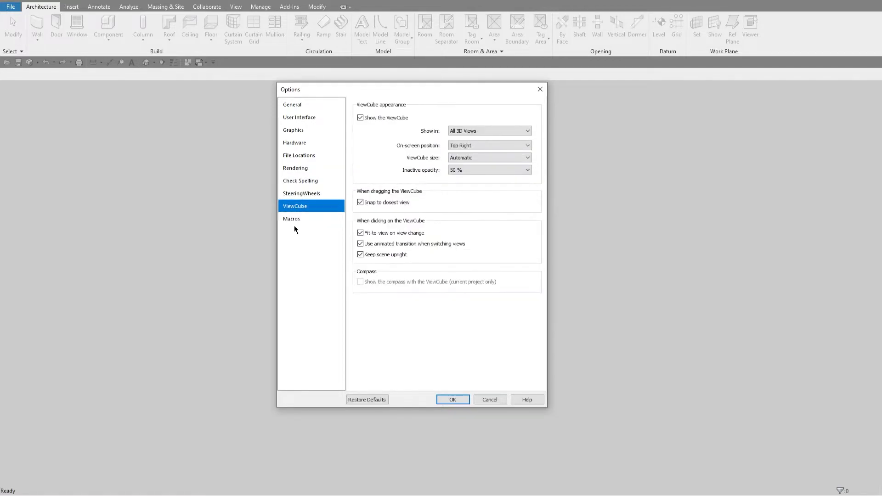
left_click(298, 223)
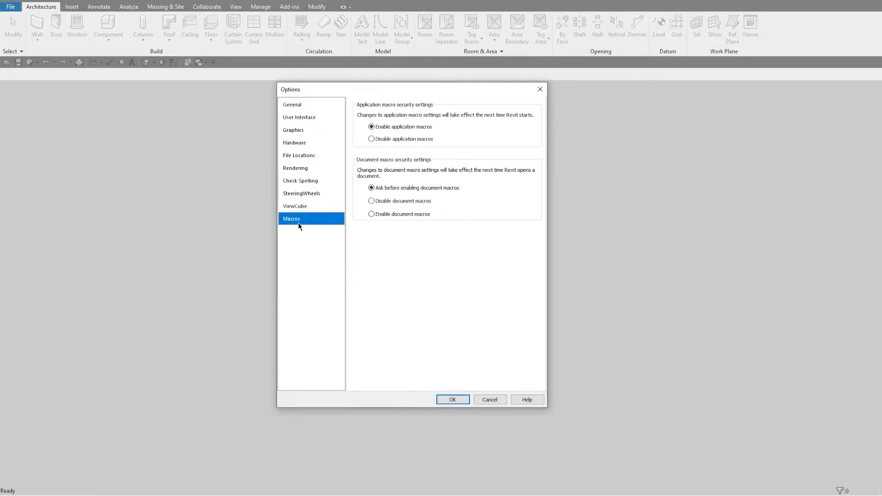
left_click(309, 120)
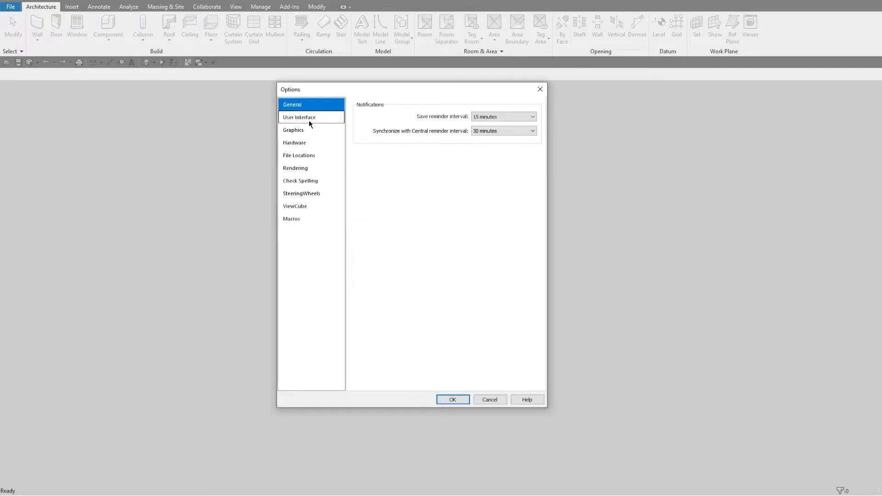
left_click(452, 400)
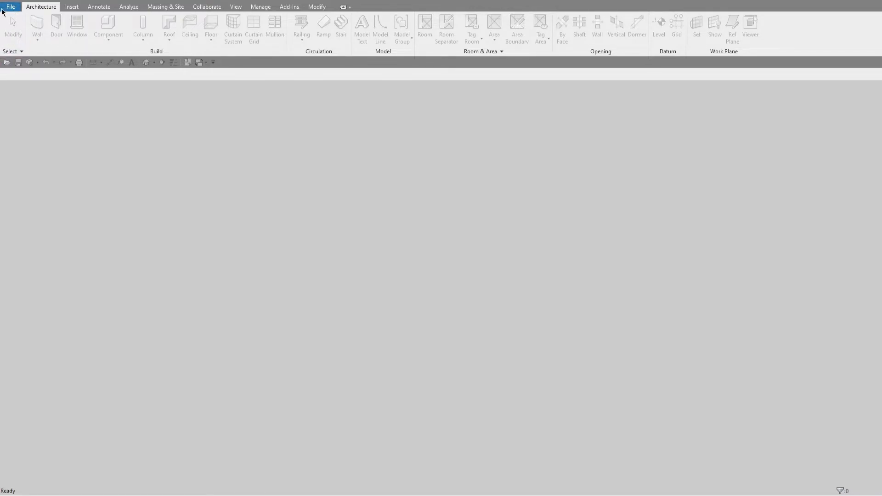
Step: Create a new project from the Commercial-Default template
left_click(12, 8)
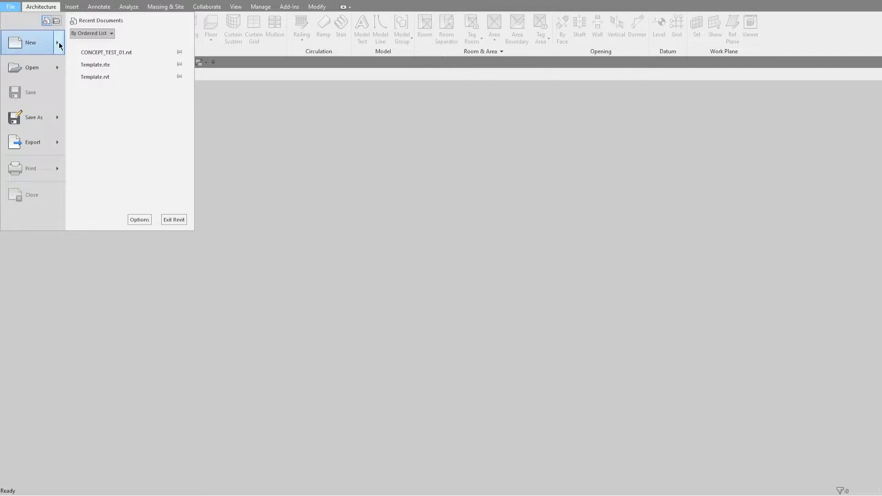
mouse_move(58, 42)
left_click(114, 48)
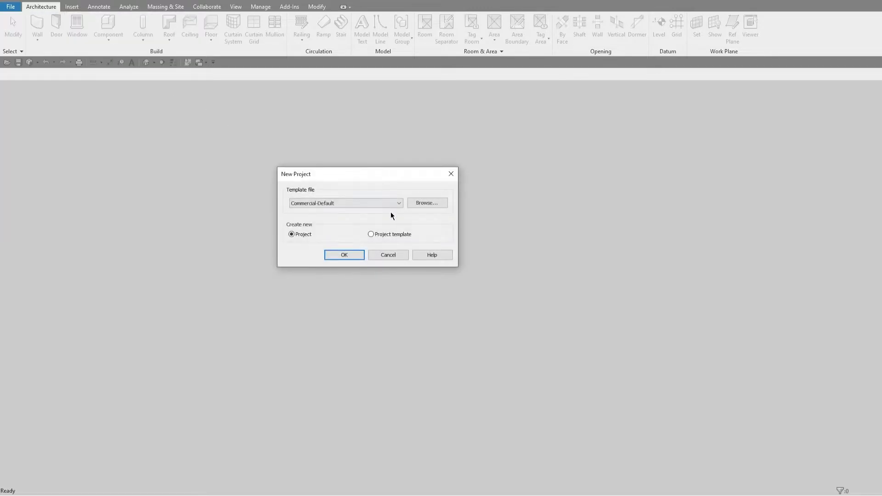
left_click(395, 203)
left_click(395, 203)
left_click(345, 255)
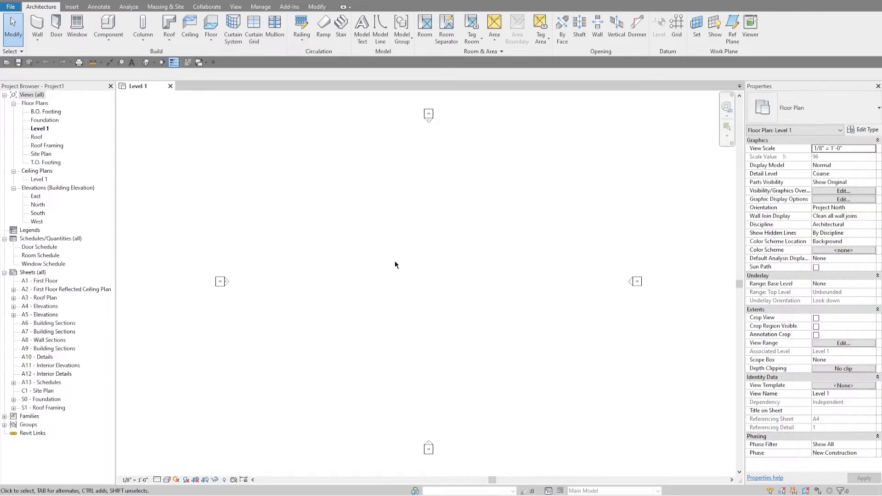
Step: Draw a closed triangle of three Generic - 8" walls, 14' 0" high, on the Level 1 floor plan
scroll(419, 265, "up", 1)
scroll(191, 271, "up", 3)
scroll(191, 272, "up", 1)
scroll(347, 284, "down", 5)
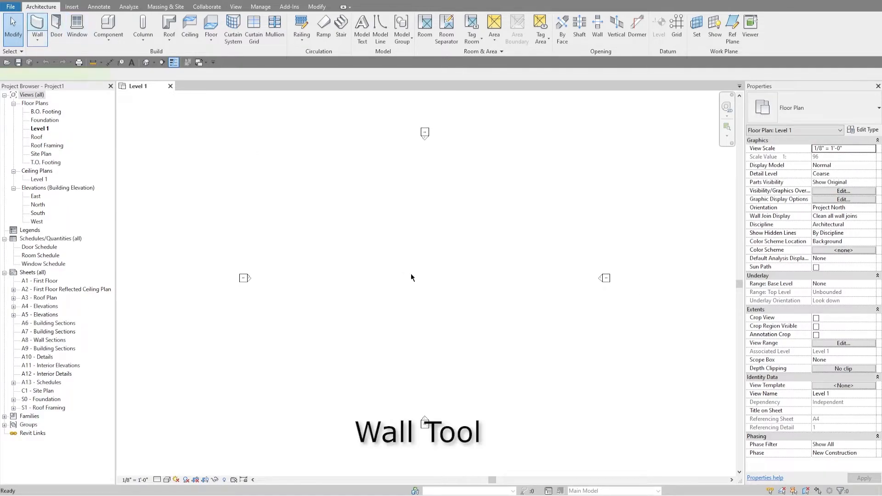
key("w")
key("a")
left_click(364, 240)
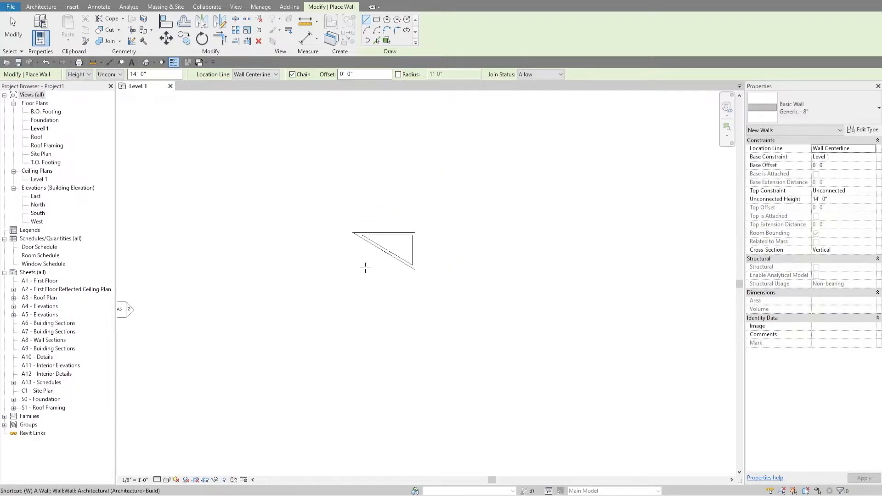
middle_click_drag(371, 275, 372, 258)
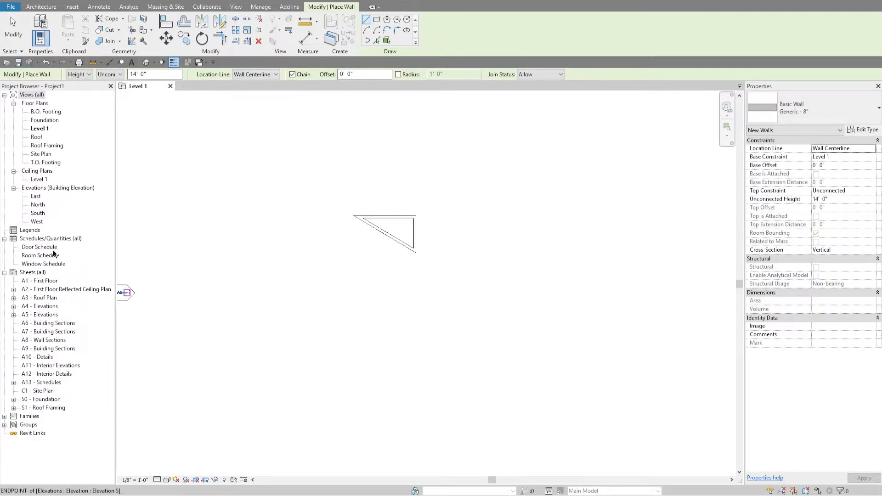
Step: Look at the Door Schedule and examine the levels and walls in the South elevation
double_click(40, 248)
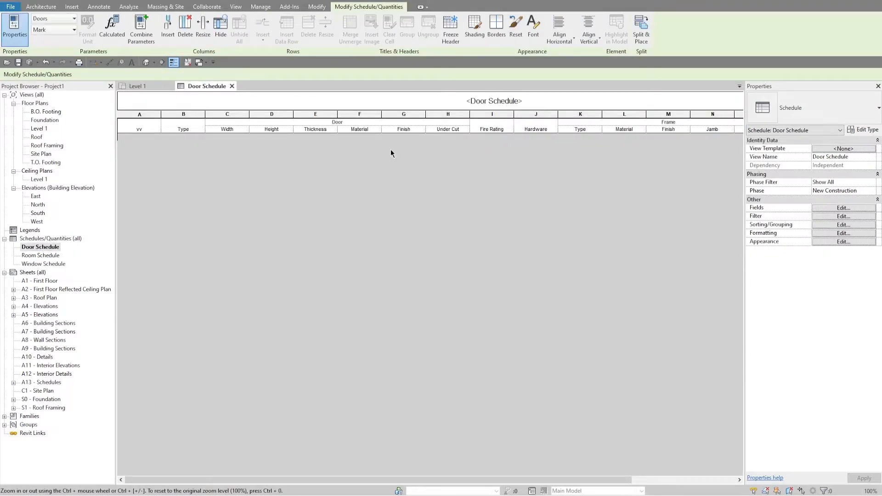
double_click(45, 129)
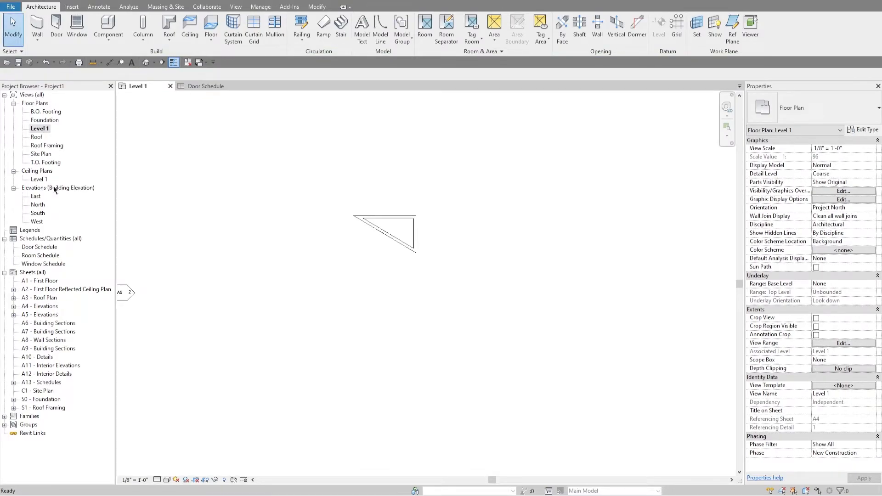
double_click(38, 213)
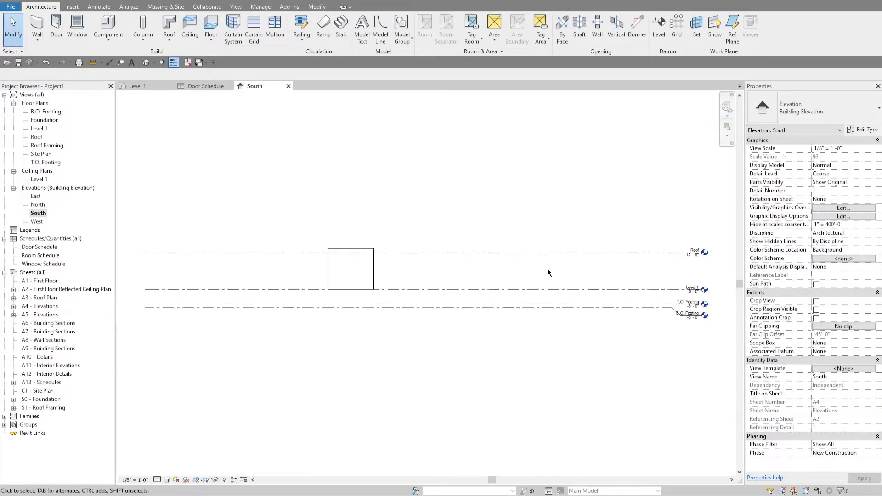
scroll(448, 339, "up", 2)
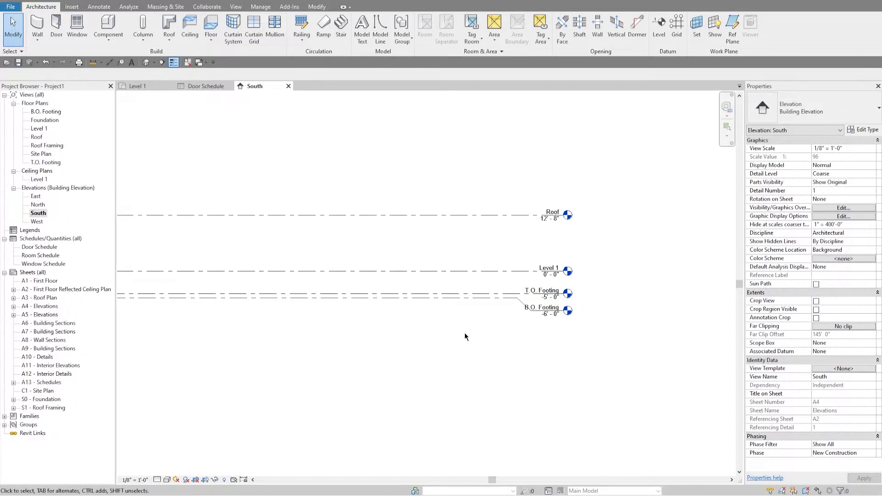
scroll(480, 328, "up", 2)
scroll(480, 328, "down", 4)
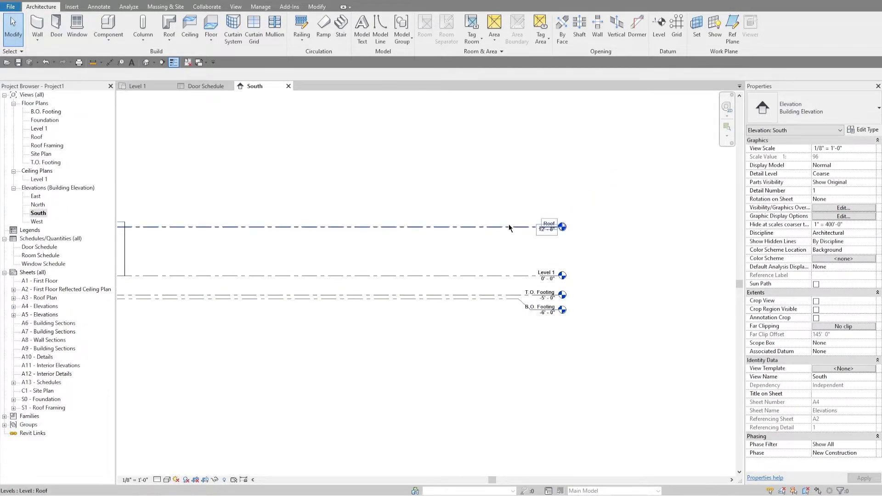
scroll(575, 276, "down", 3)
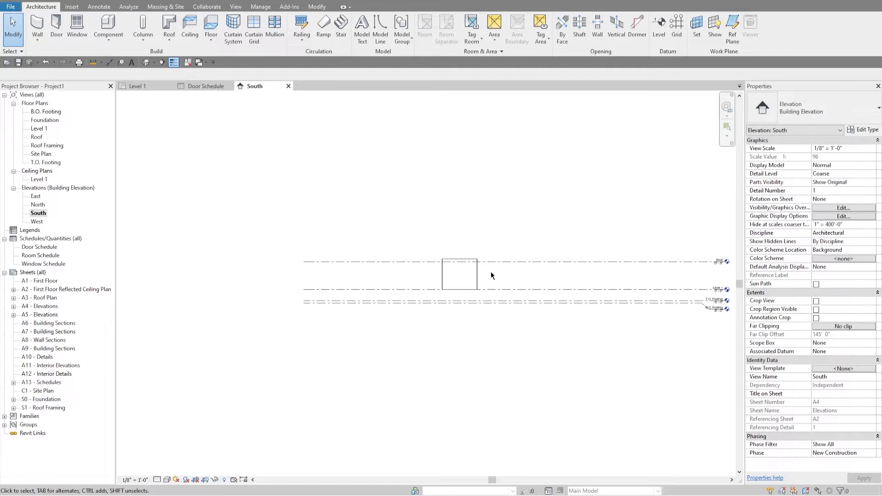
Step: Delete the three triangle walls from the Level 1 floor plan
left_click(139, 86)
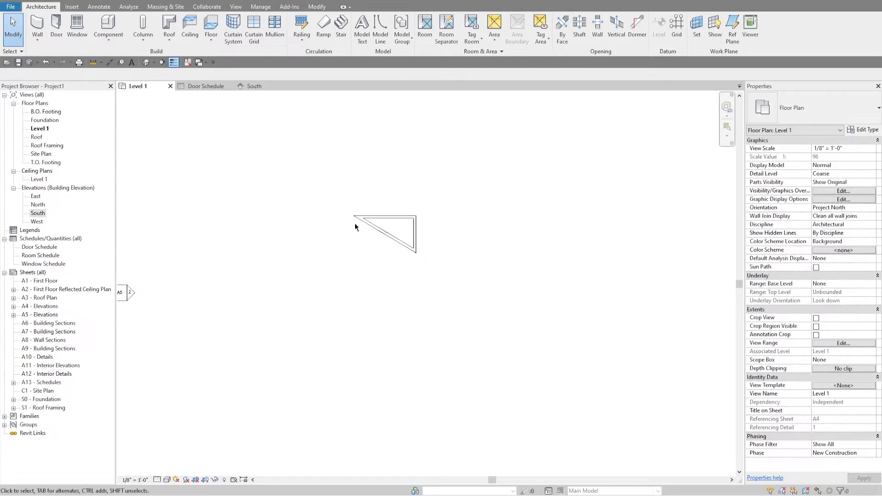
scroll(340, 207, "down", 3)
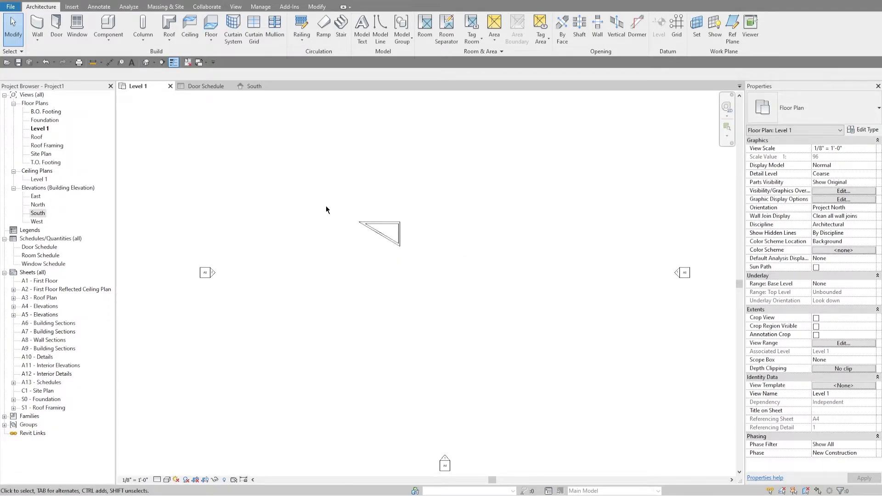
middle_click_drag(380, 202, 436, 211)
scroll(475, 279, "down", 2)
left_click_drag(426, 223, 500, 282)
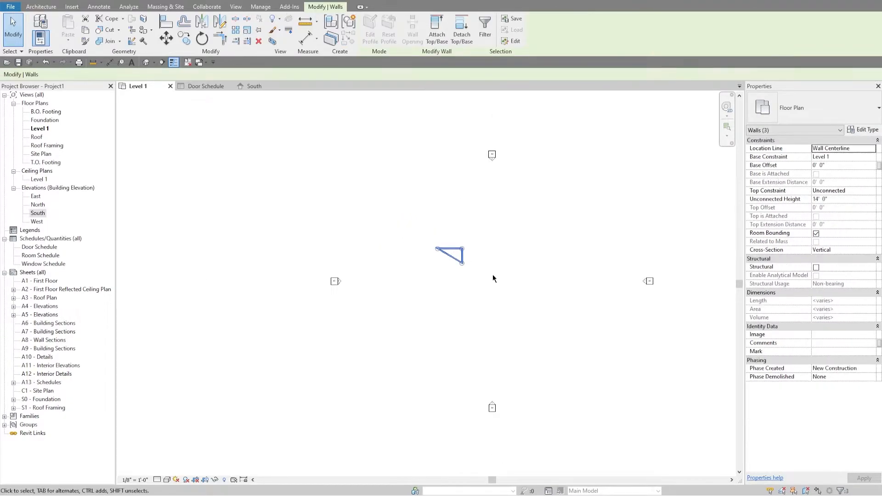
key("Delete")
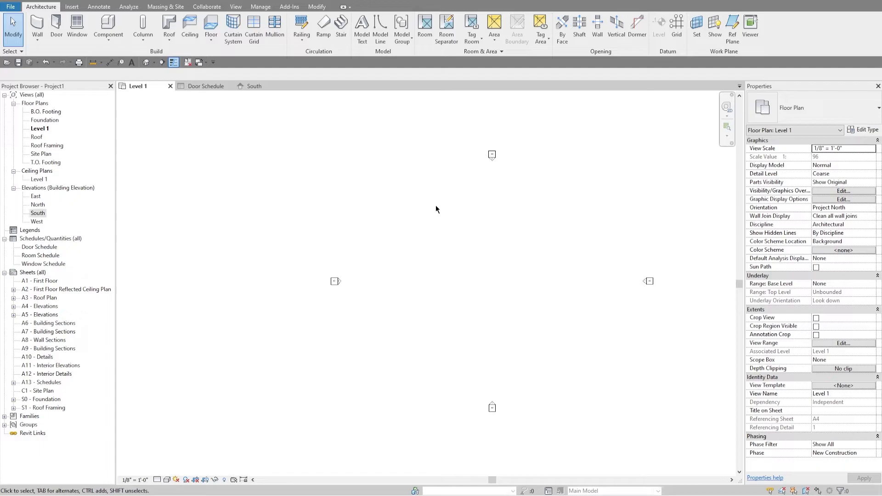
middle_click_drag(524, 291, 467, 279)
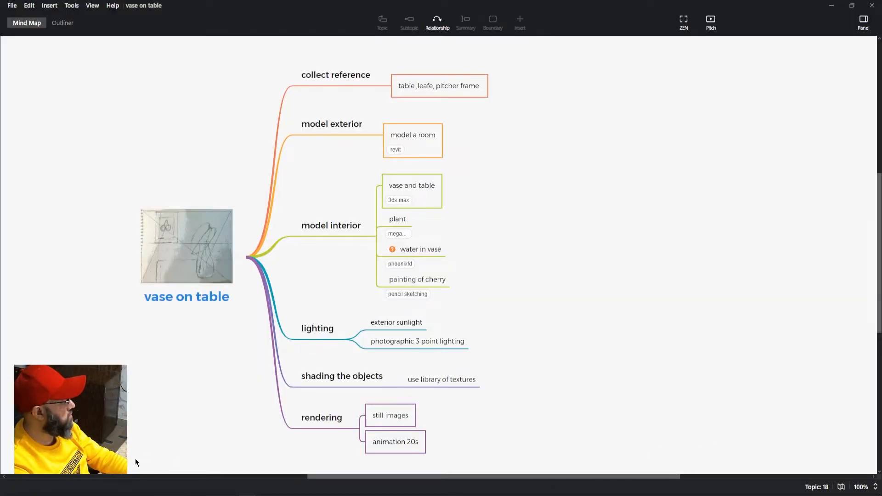
Step: Switch to the Asana project list, mark the "setting up preferences REVIT" task complete and open the "setting up preferences 3DS MAX" task
mouse_move(247, 495)
left_click(48, 461)
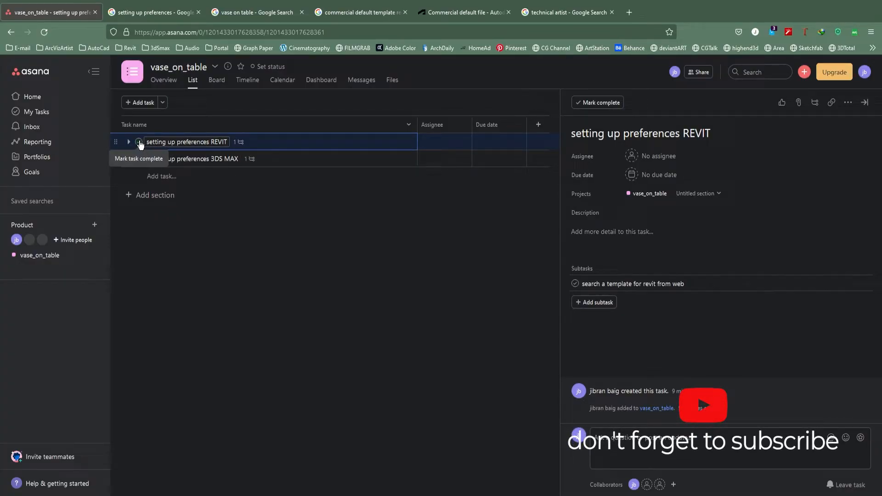
left_click(139, 142)
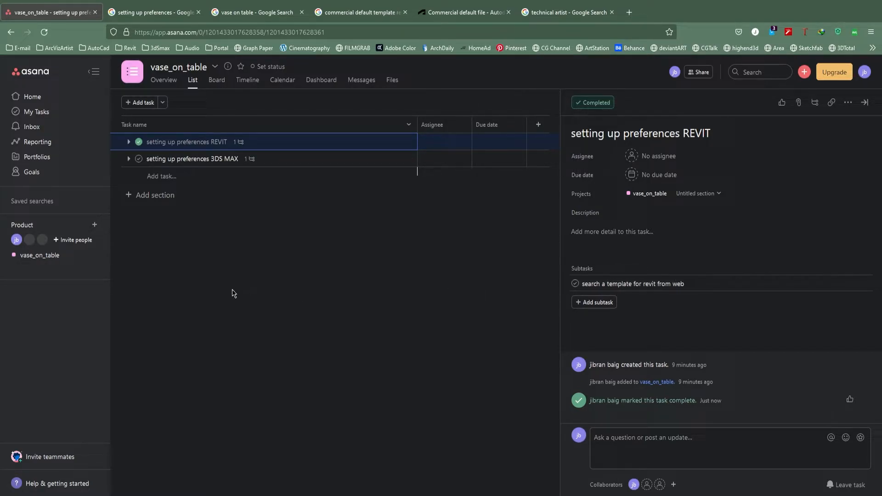
left_click(202, 160)
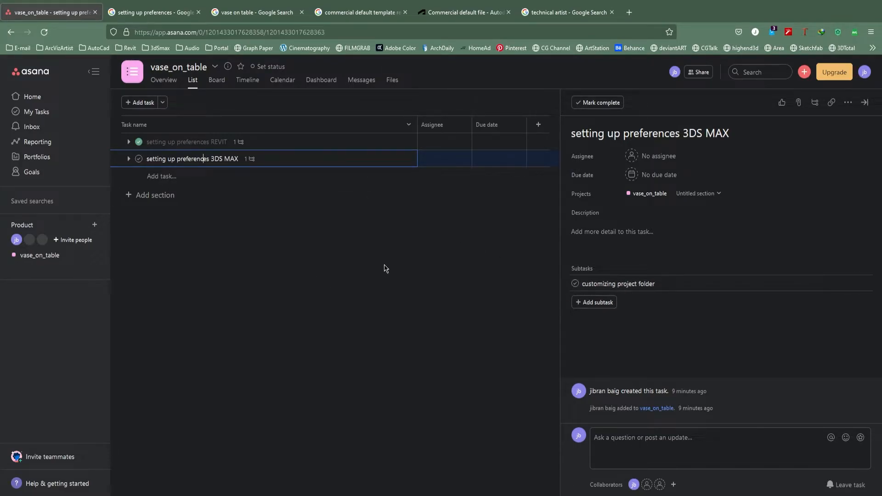
Step: Switch to 3ds Max and review the General preference settings, including the scene undo levels and UI display options
key("alt+Tab")
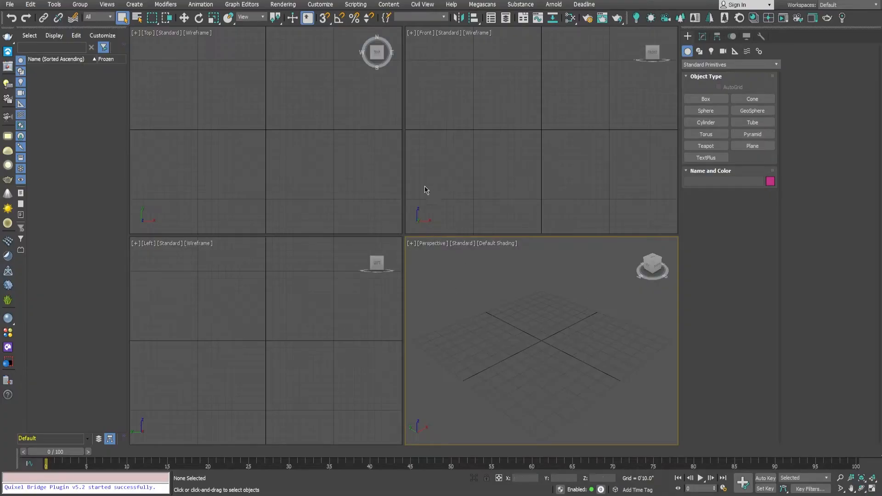
left_click(324, 7)
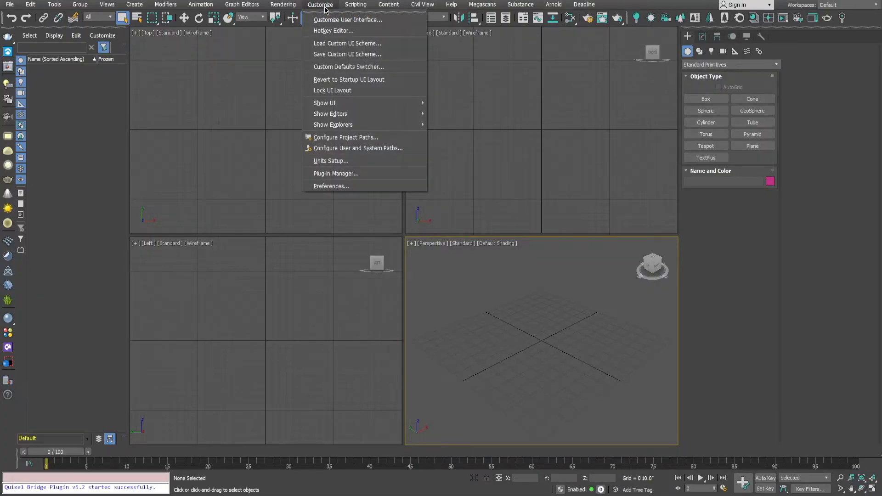
left_click(329, 186)
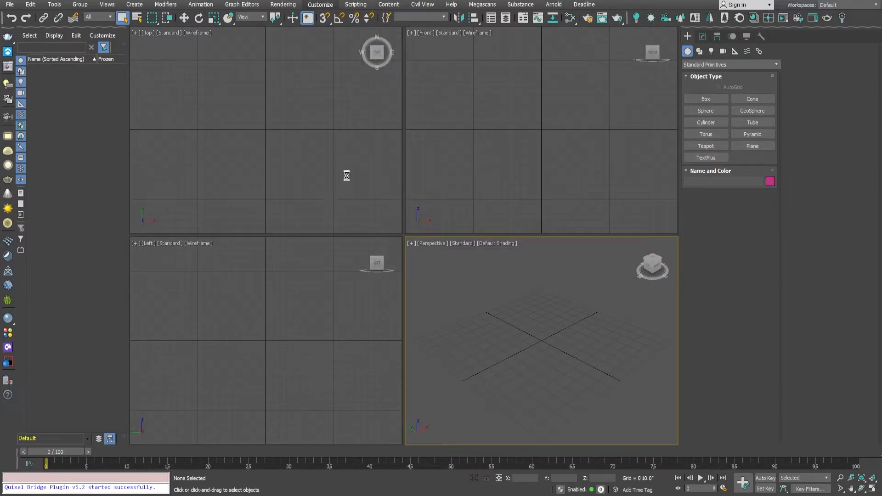
left_click_drag(340, 99, 288, 90)
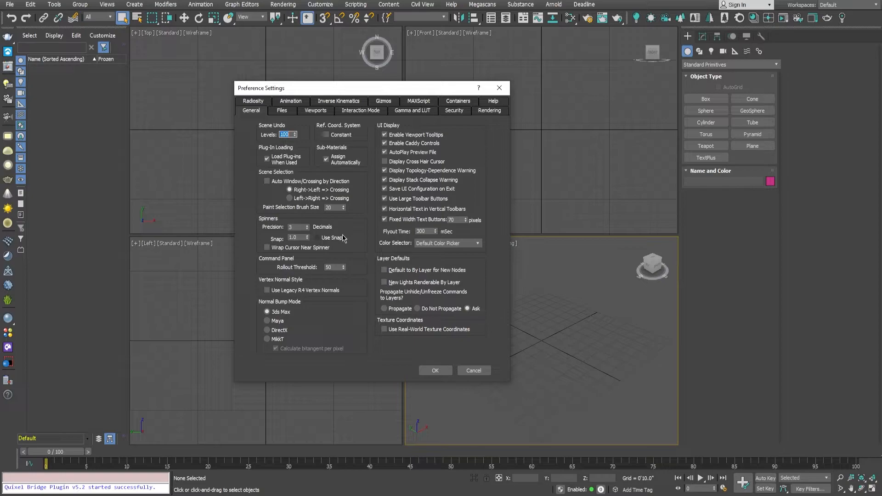
left_click(423, 145)
Step: Review the file preferences for recent files, number of Autobak files and backup interval
left_click(283, 111)
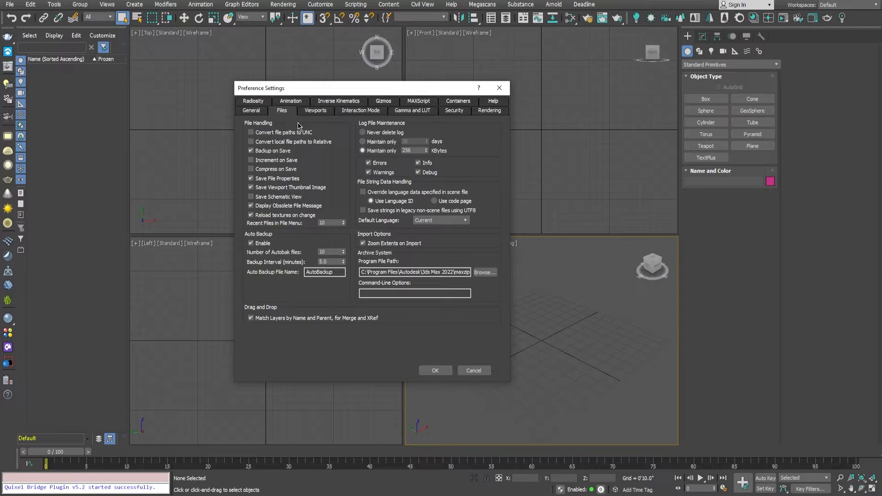
double_click(333, 224)
left_click(328, 252)
left_click(329, 262)
Step: Look through the Viewports, Interaction Mode, Gamma and LUT, Security and remaining preference categories
left_click(317, 111)
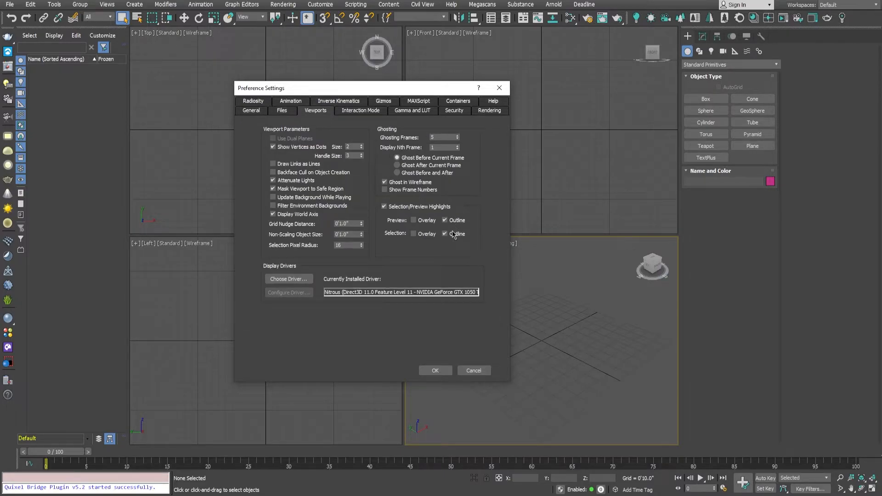
left_click(343, 113)
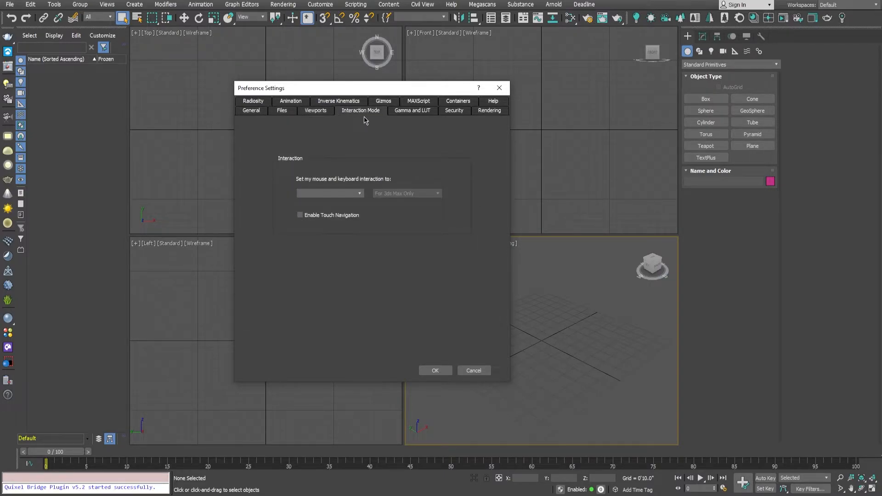
left_click(403, 113)
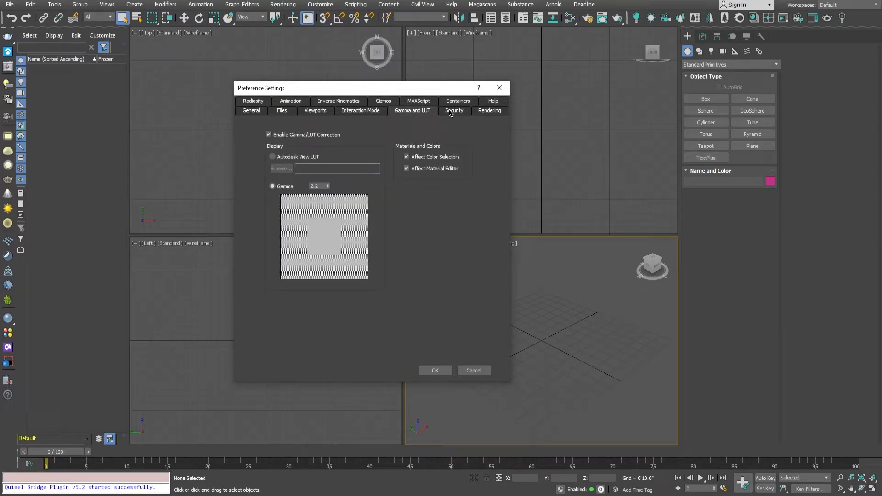
left_click(451, 113)
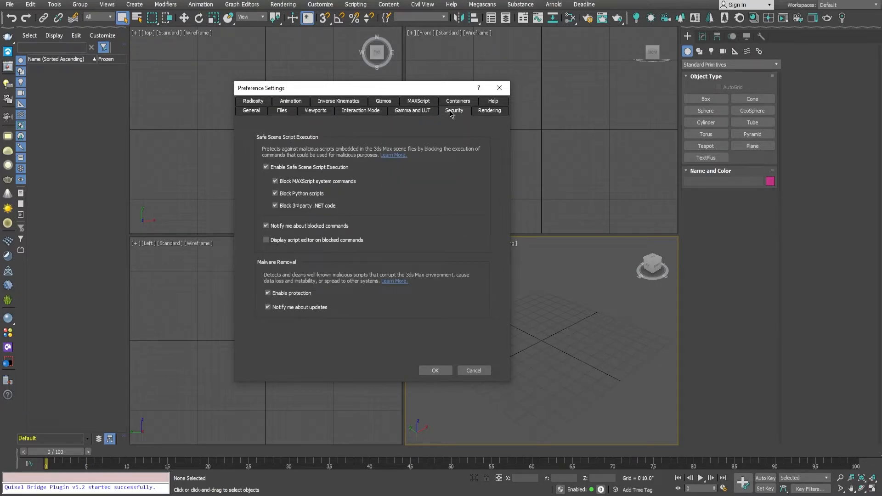
left_click(489, 110)
left_click(492, 103)
left_click(456, 110)
left_click(419, 111)
left_click(383, 111)
left_click(344, 113)
left_click(290, 111)
left_click(253, 111)
left_click(251, 101)
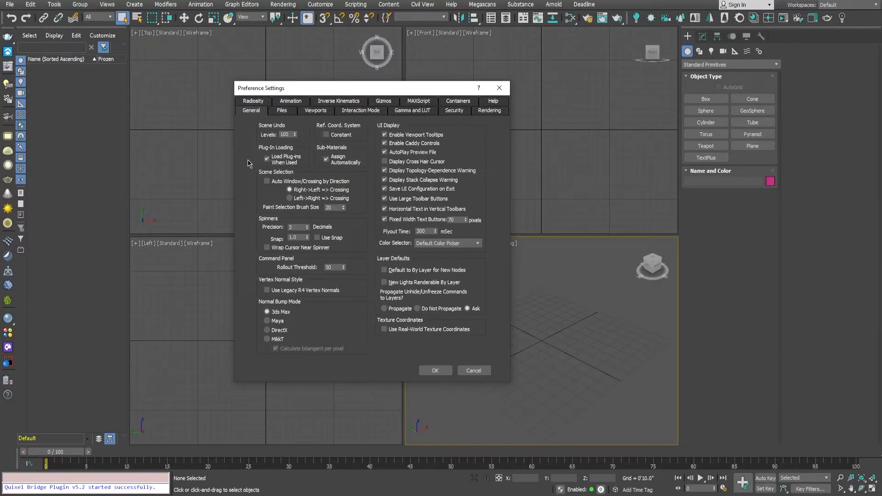
Step: Check the real-world texture coordinates option in the General preferences and accept the preference settings
left_click_drag(404, 90, 427, 90)
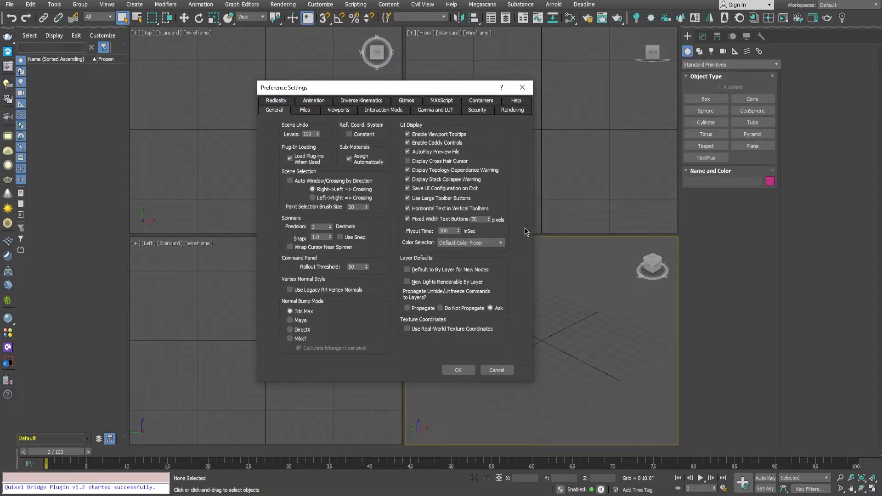
left_click(488, 329)
left_click(453, 373)
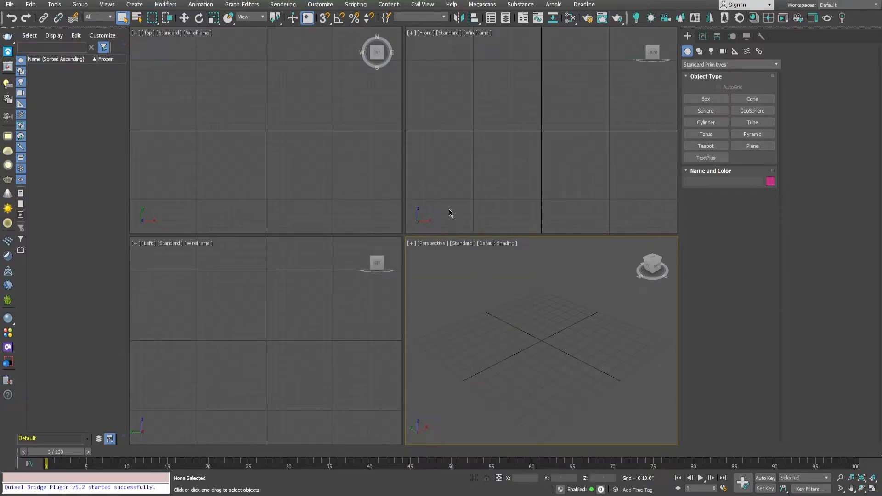
Step: Open the user interface color customization and examine the colors of the viewport gradient background bottom, gradient background top and viewport background
left_click(321, 4)
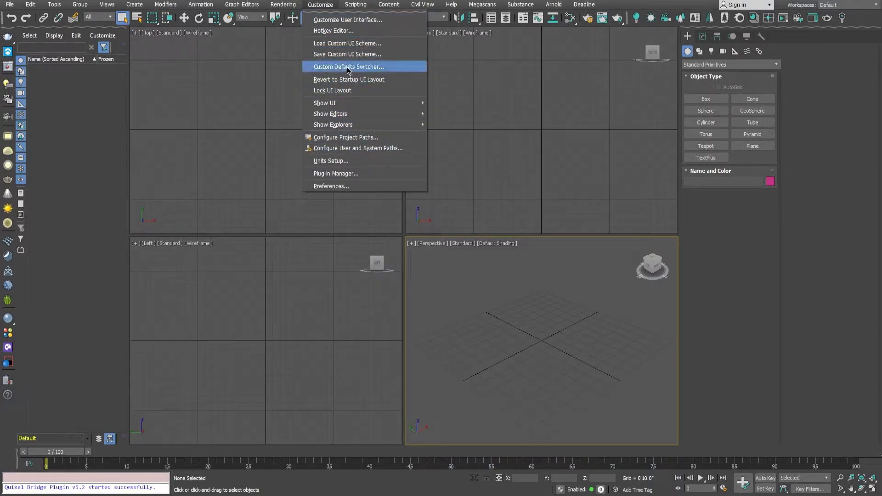
left_click(375, 20)
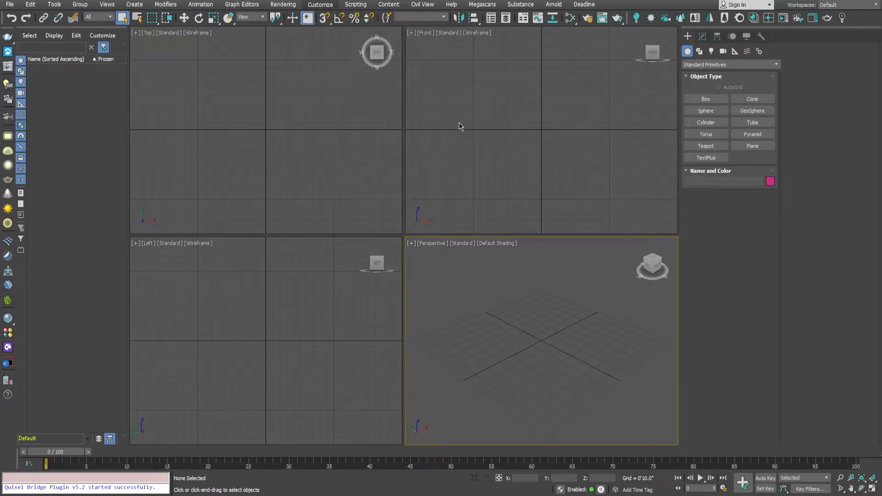
left_click(355, 122)
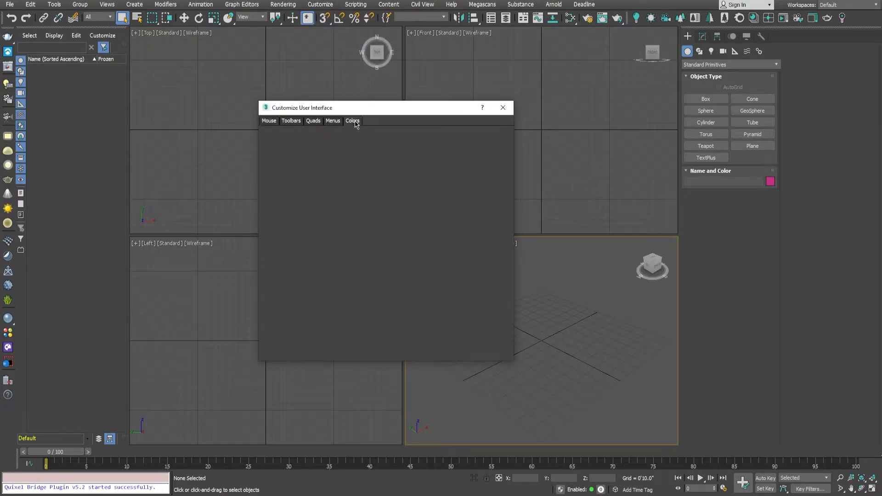
left_click_drag(399, 112, 388, 88)
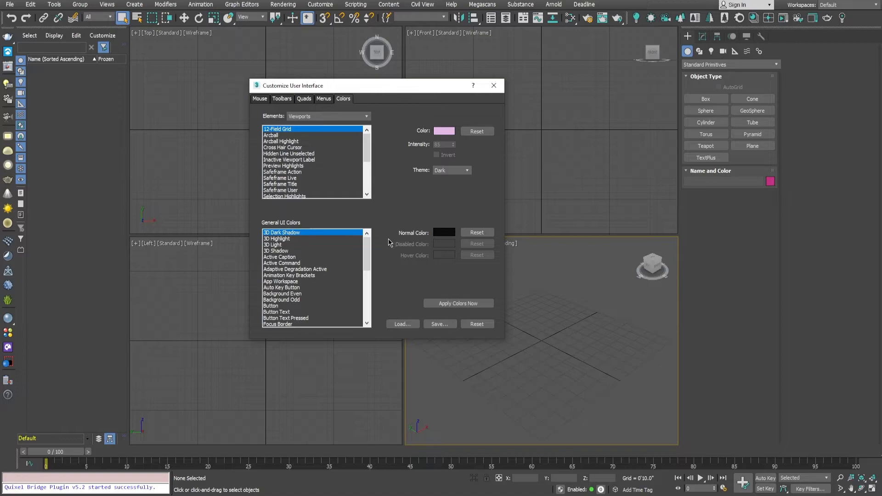
scroll(367, 168, "down", 4)
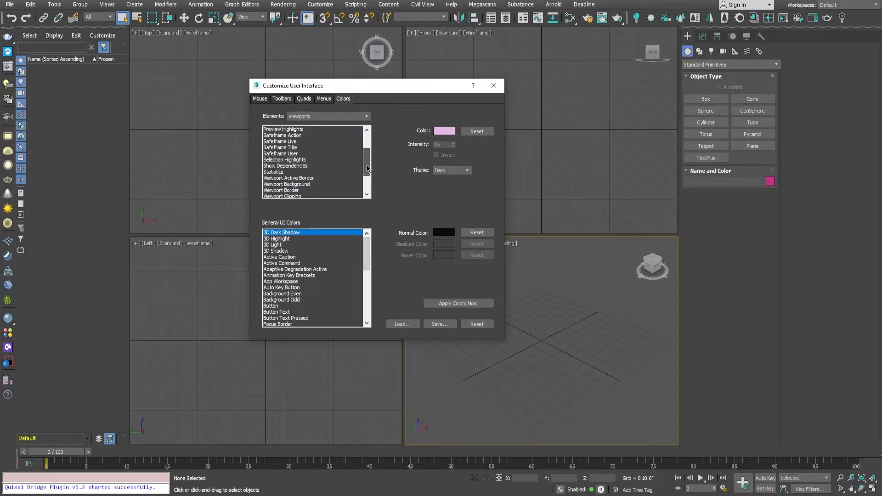
left_click(337, 173)
left_click(444, 131)
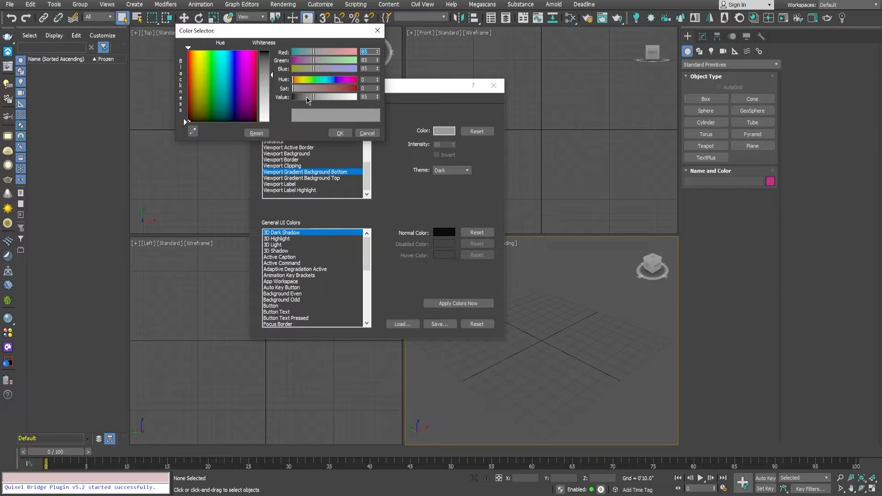
left_click(334, 179)
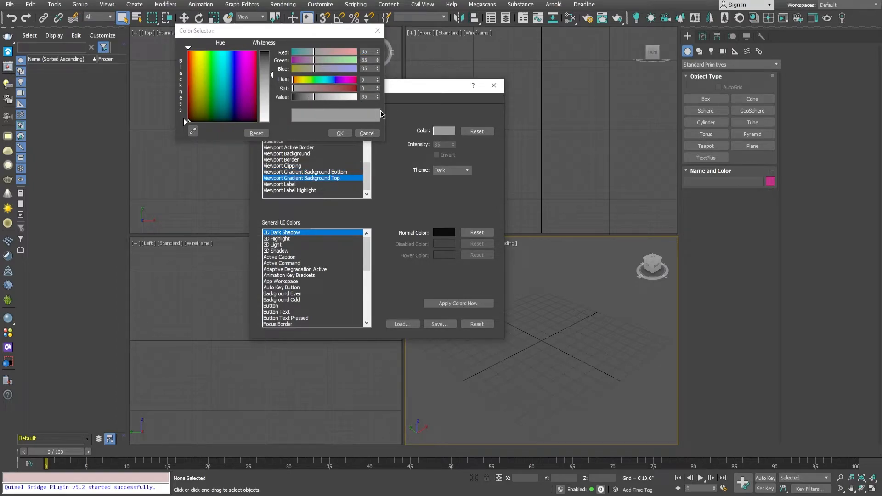
left_click_drag(312, 32, 660, 68)
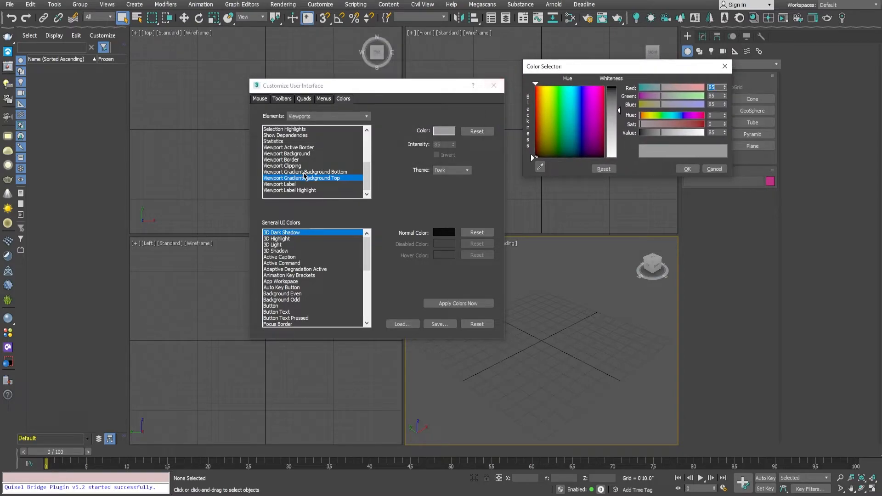
left_click(305, 154)
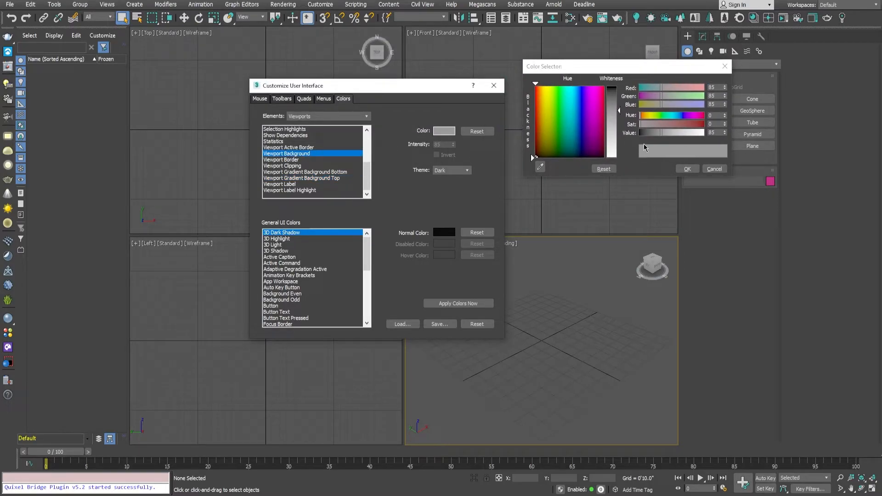
left_click_drag(409, 90, 357, 67)
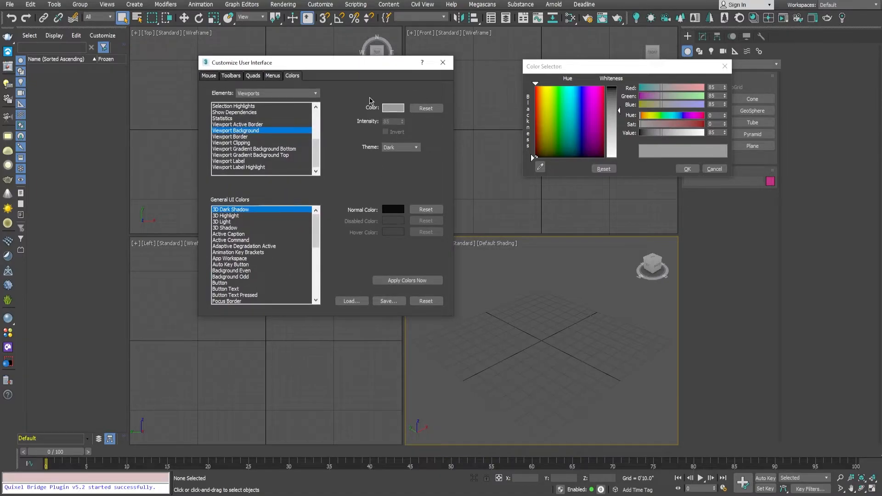
Step: Examine the Grids color element's Set by intensity value against the viewport grids, and dismiss the color selector
left_click(312, 94)
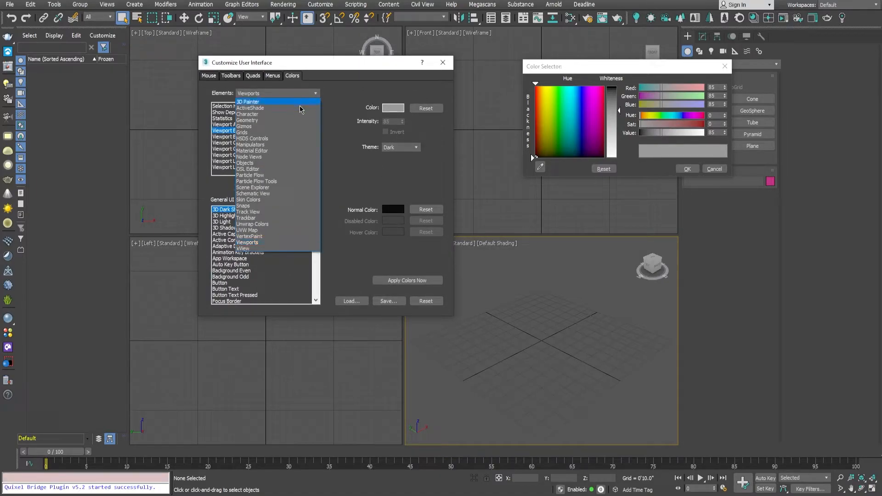
left_click(290, 132)
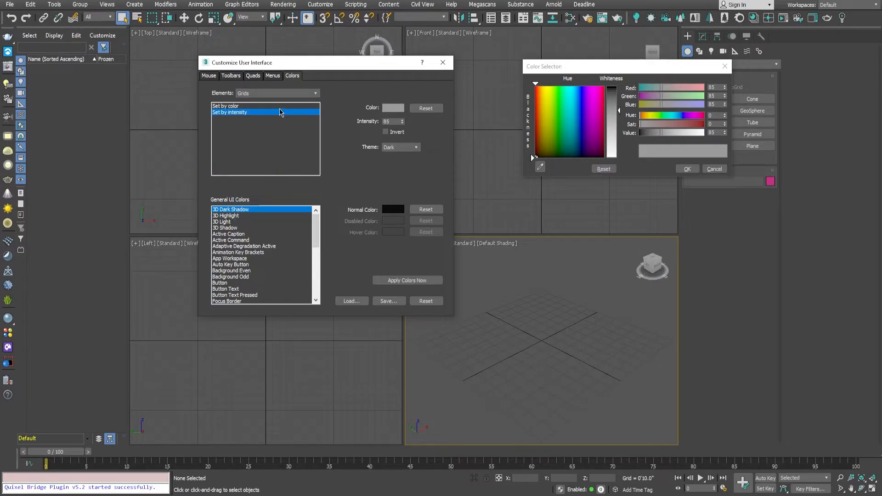
double_click(397, 121)
left_click_drag(380, 71, 389, 73)
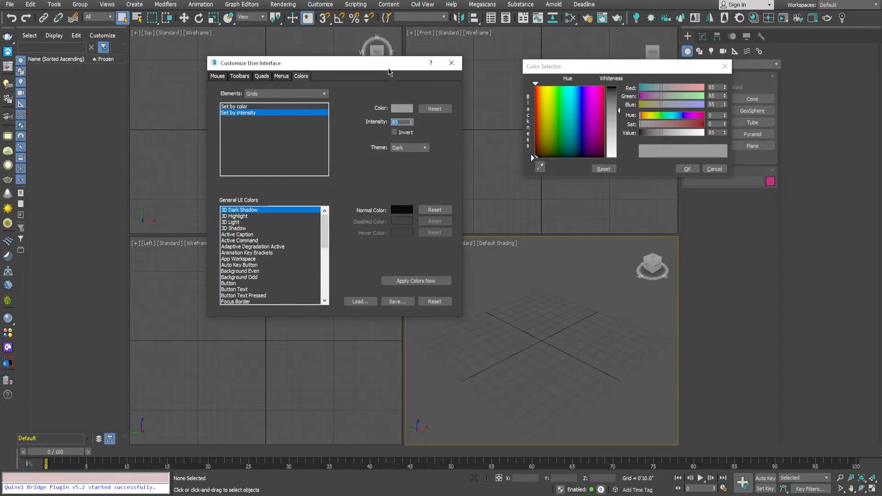
left_click_drag(335, 68, 547, 190)
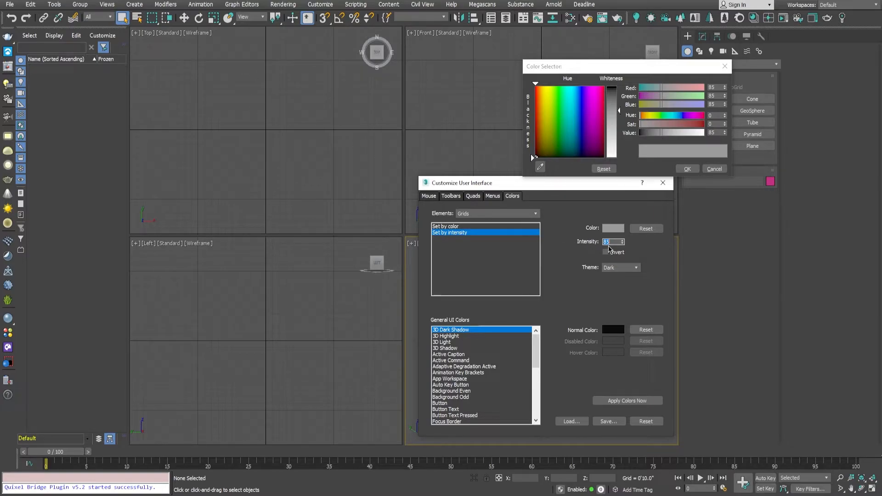
left_click_drag(472, 186, 472, 190)
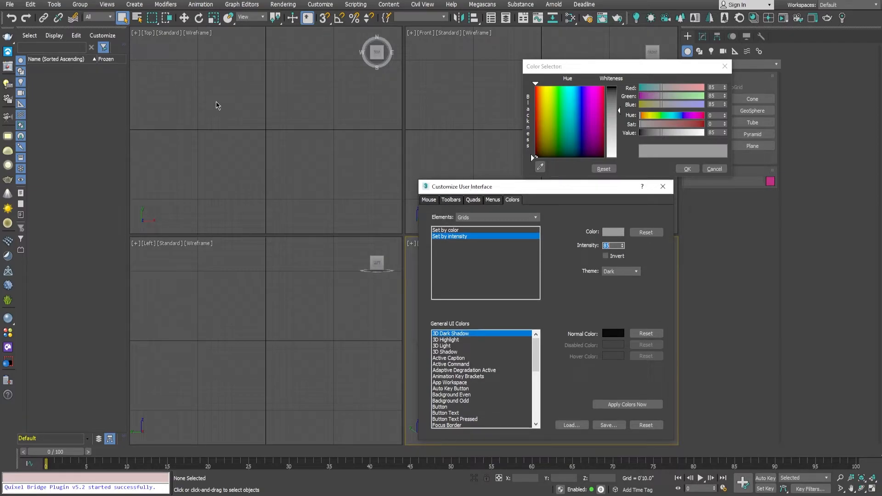
left_click(714, 169)
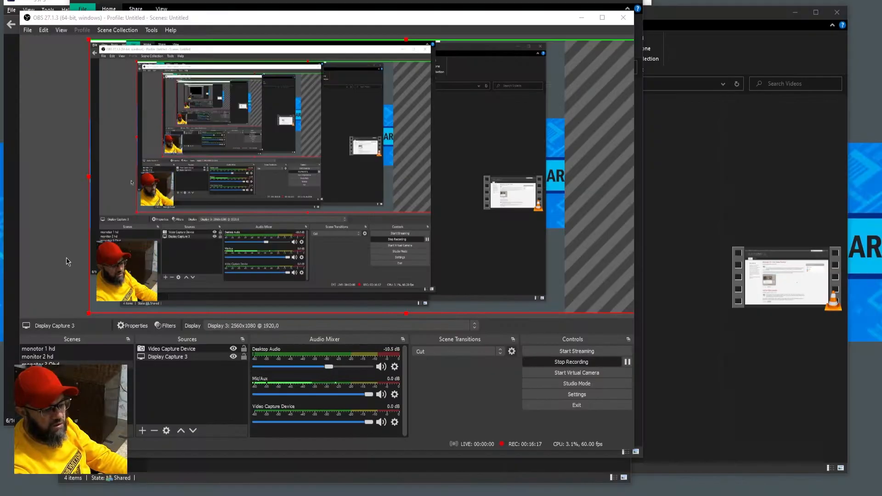
Step: Switch to File Explorer, open the 3ds Max 2022 folder in Documents and select the 3ds Max 2022.mxp file
left_click(159, 479)
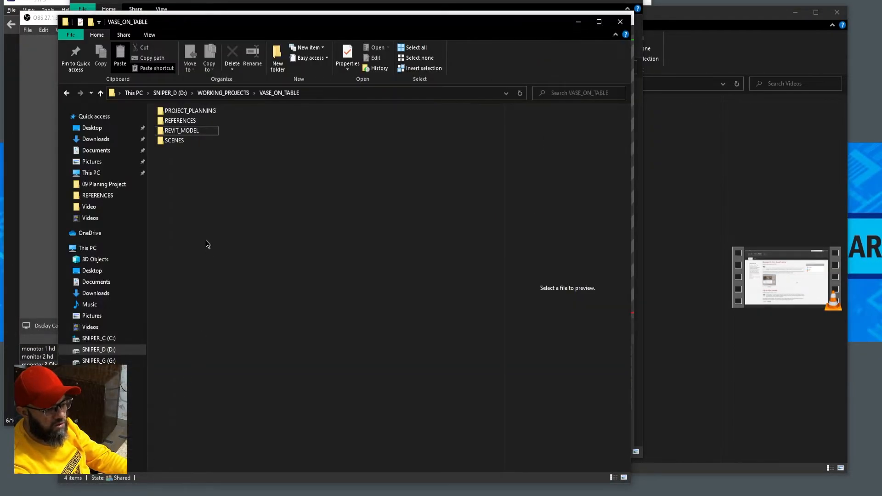
left_click(112, 150)
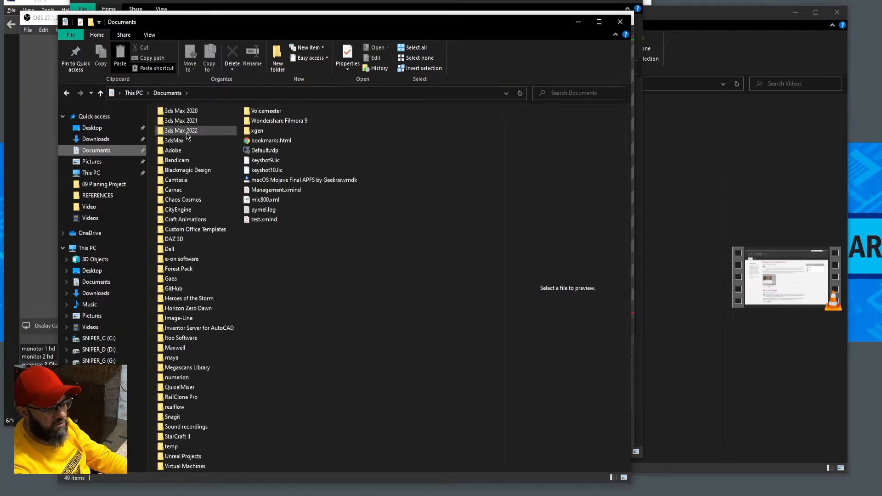
double_click(186, 131)
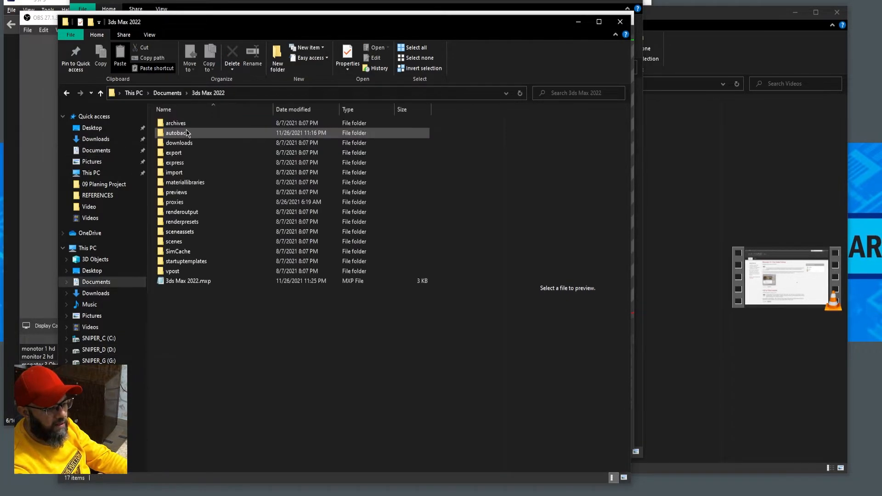
left_click(177, 284)
left_click_drag(234, 24, 220, 24)
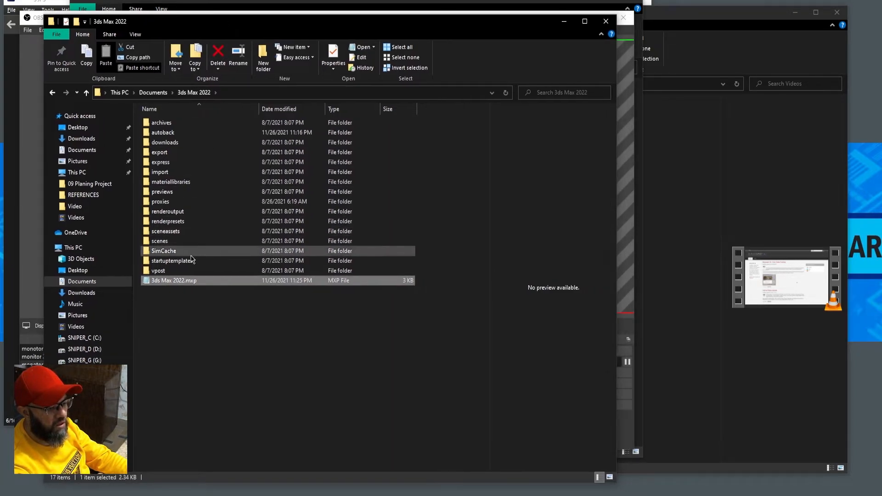
Step: Copy the 3ds Max 2022.mxp file from the 3ds Max 2022 documents folder
double_click(184, 281)
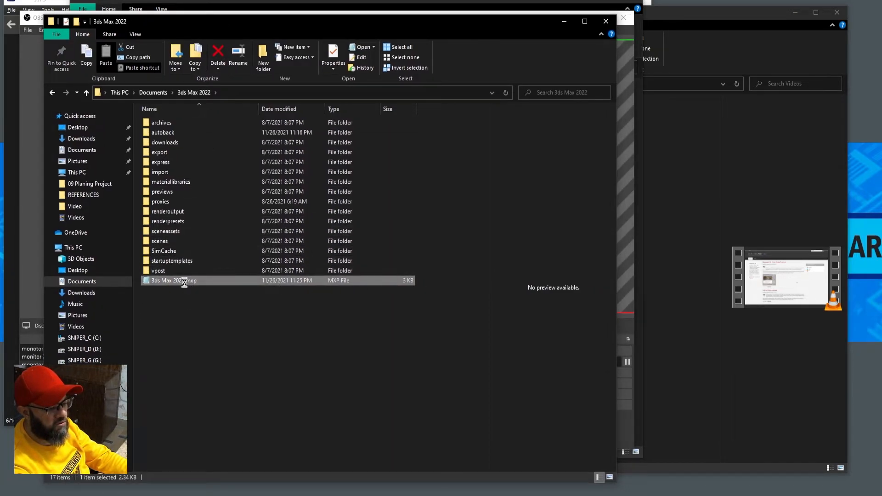
right_click(184, 282)
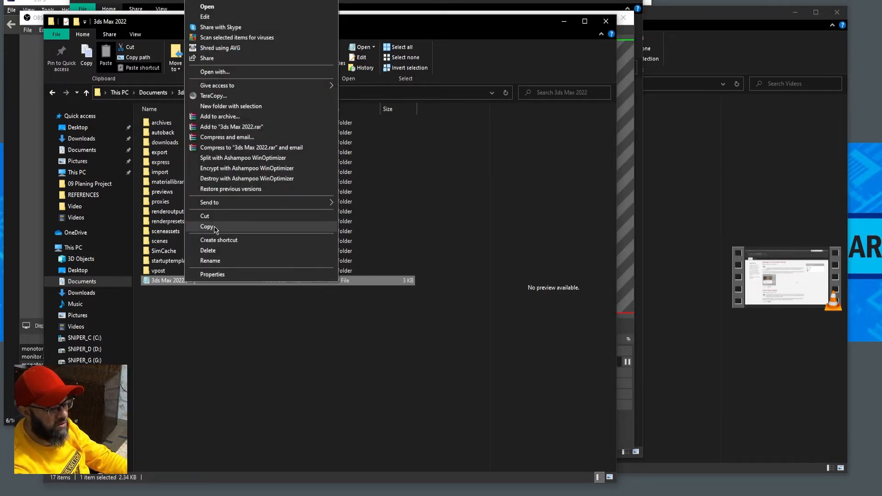
left_click(214, 226)
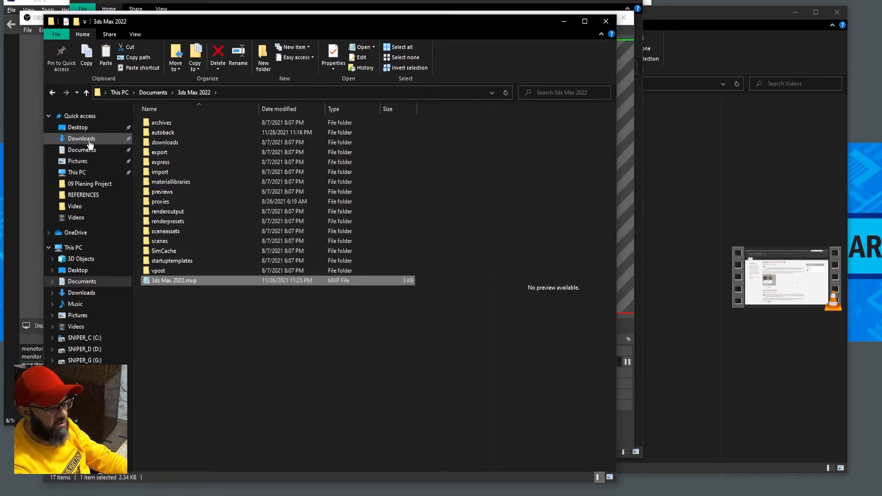
Step: Create a folder named "test project" on the Desktop and open it
left_click(79, 128)
key("ctrl+shift+n")
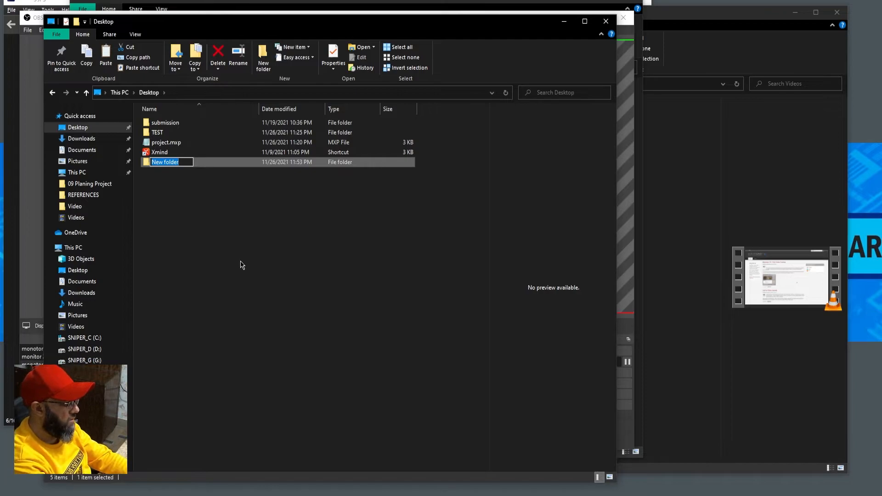
type("test projec")
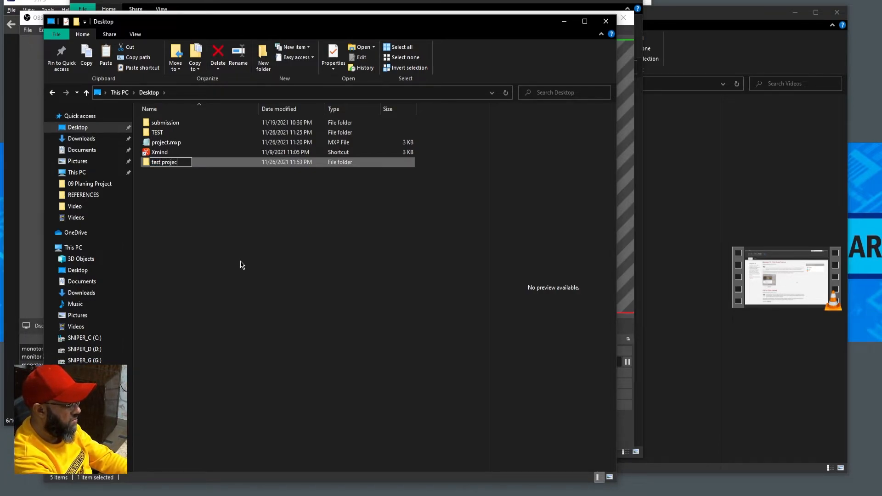
key("Return")
key("Return")
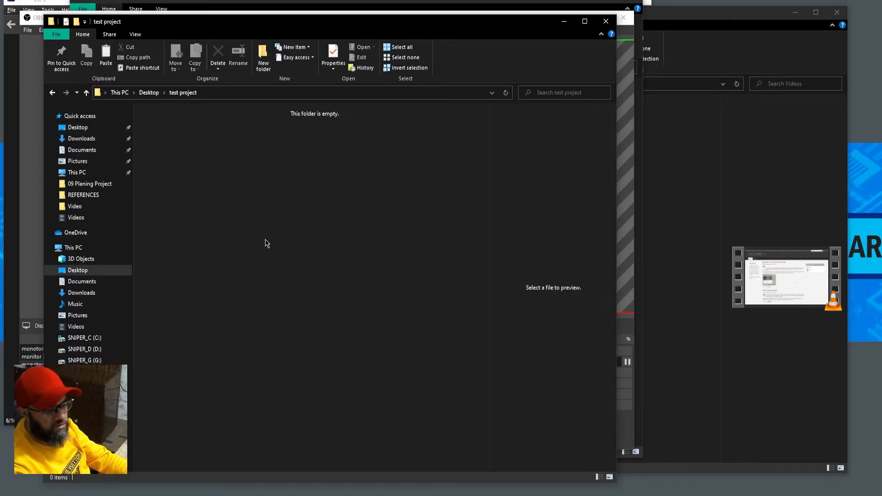
Step: Paste the copied .mxp file into the test project folder using the Explorer copy method
right_click(185, 158)
left_click(220, 221)
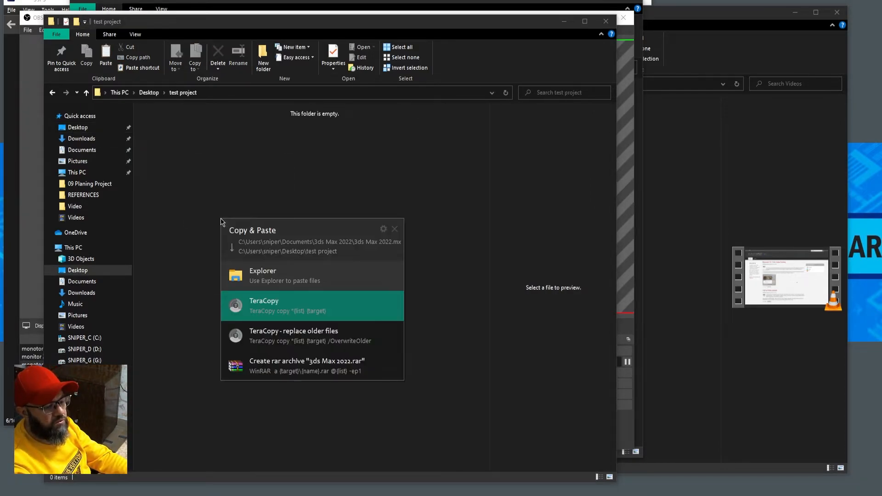
left_click(266, 286)
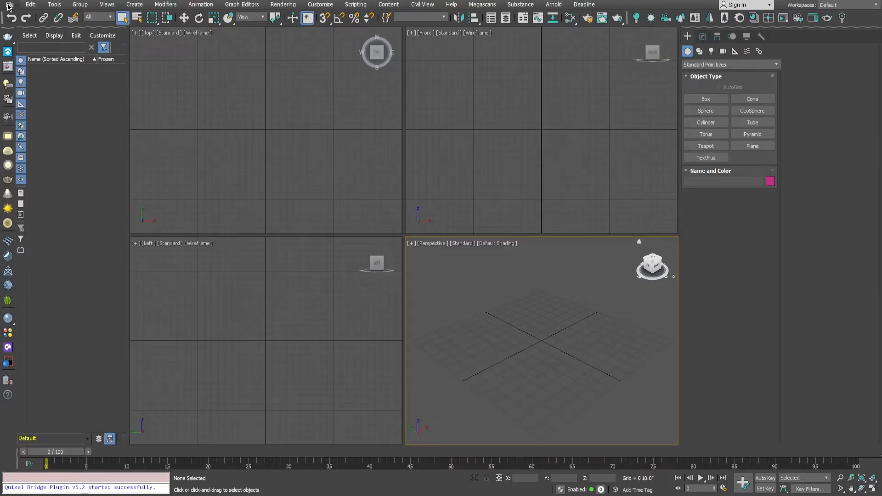
Step: Switch to 3ds Max and load 3ds Max 2022.mxp from the Desktop's test project folder into the Configure Project Paths dialog
left_click(10, 5)
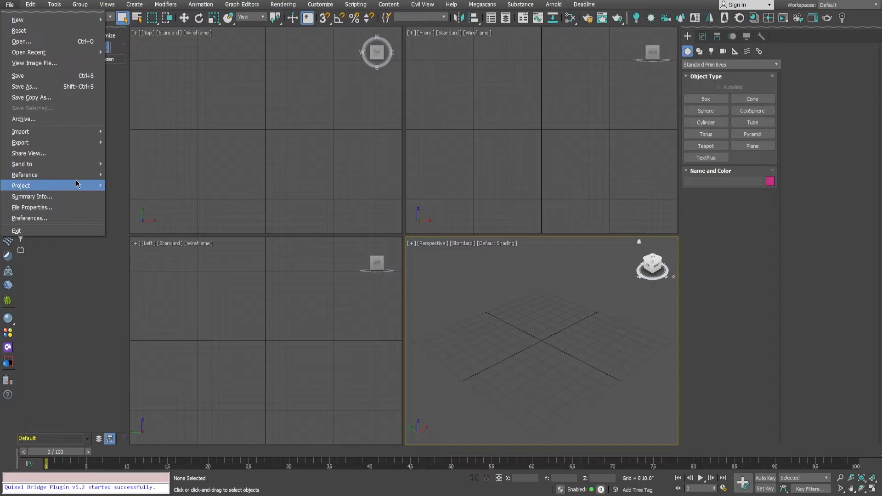
mouse_move(78, 185)
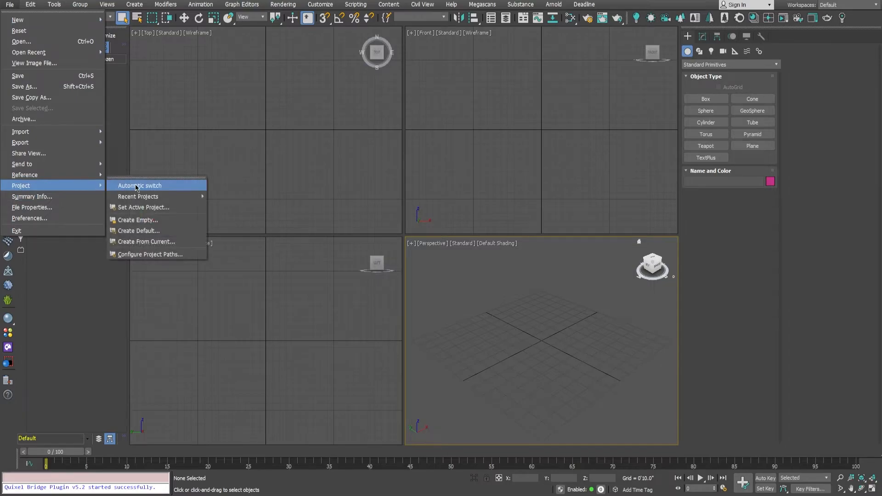
left_click(178, 258)
left_click_drag(365, 98, 377, 83)
left_click(304, 344)
left_click(262, 174)
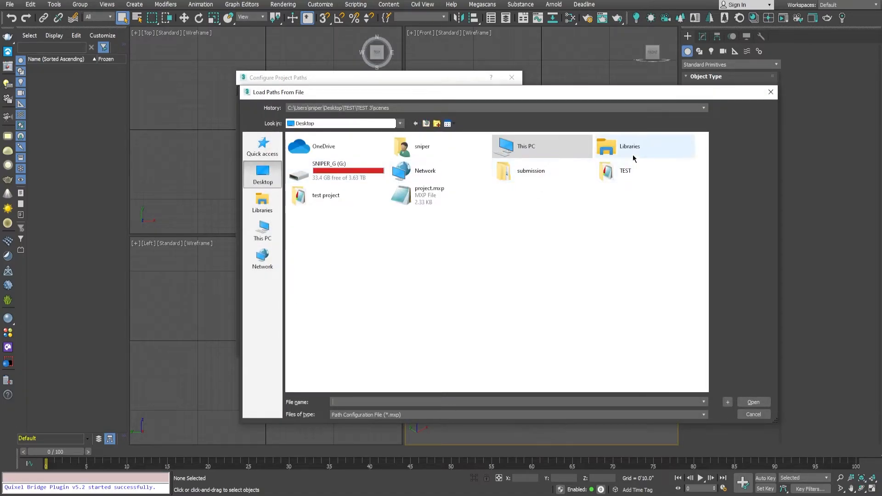
double_click(322, 195)
left_click(313, 139)
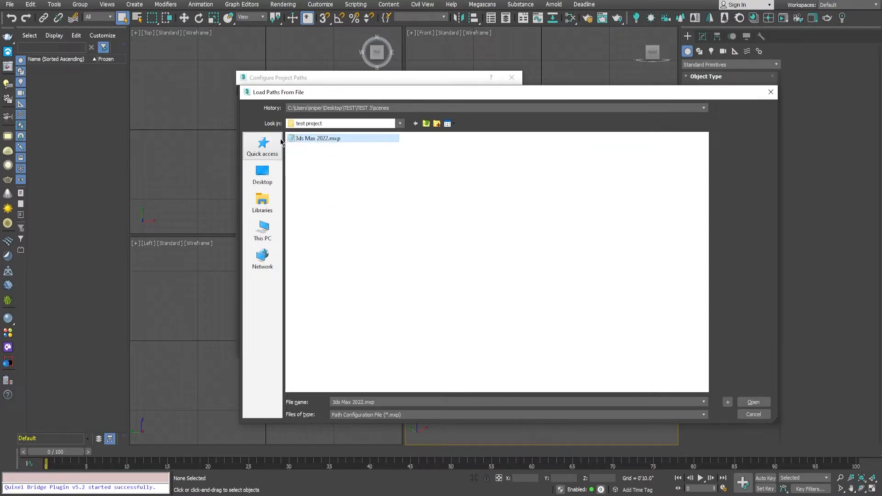
double_click(339, 137)
left_click_drag(398, 85, 381, 70)
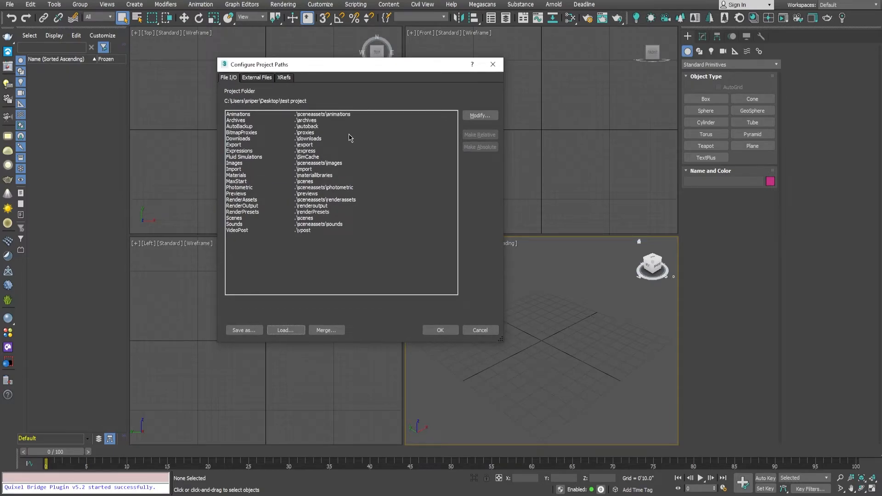
left_click_drag(338, 70, 345, 69)
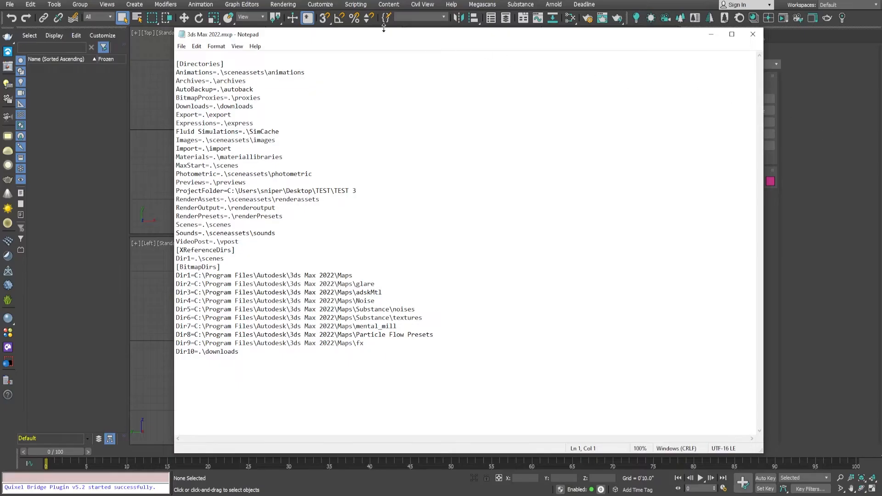
Step: In the Notepad copy of 3ds Max 2022.mxp, add \ASSETS\ANIMATION, \DOWNLOADS, IMPORTnEXPORT and \EXPRESS beside the Animations, Downloads, Export and Expressions paths
left_click_drag(212, 37, 218, 36)
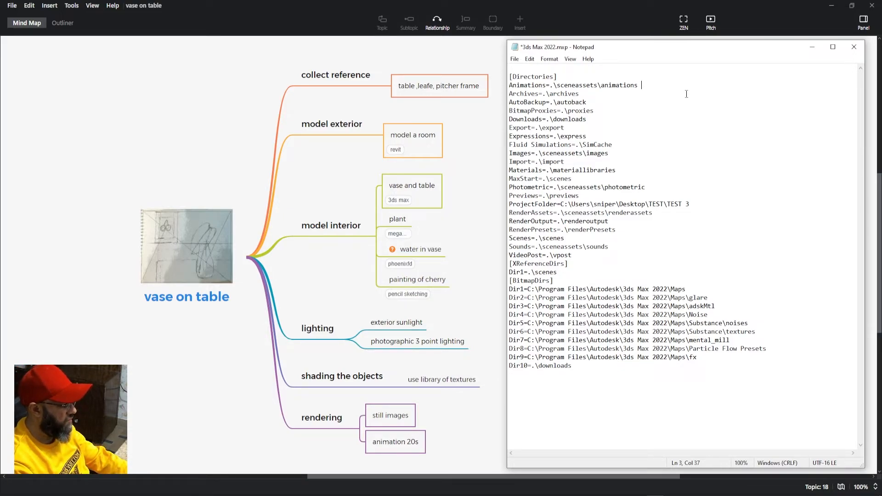
type("ASSETS\\ANIMATION")
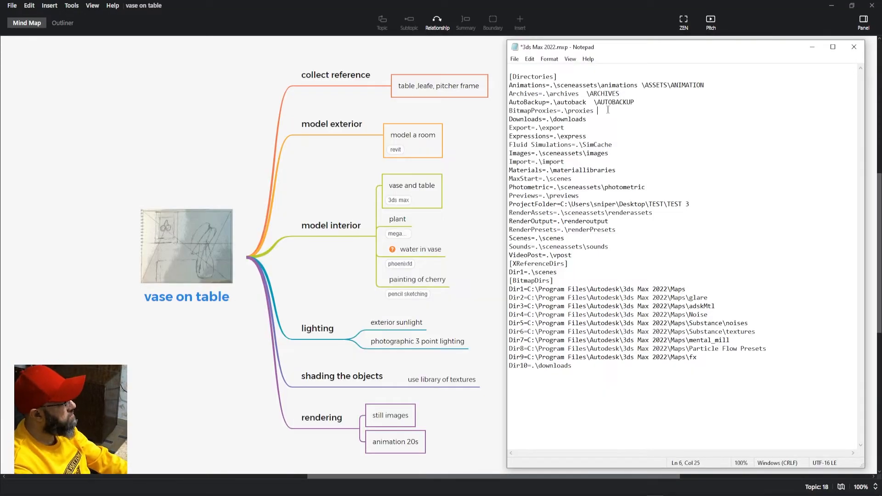
type("\\ DOWNLOADS")
key("Down")
type("IMPORTnEXPORT")
key("Down")
type("\\ EXPRESS")
key("Down")
Step: Add the replacement path \ASSETS\SimCache beside the Fluid Simulations entry, reusing the existing ASSETS and SimCache text
type("\\SIMCA")
key("BackSpace")
key("BackSpace")
key("BackSpace")
key("BackSpace")
key("BackSpace")
left_click_drag(641, 85, 667, 85)
key("ctrl+v")
left_click_drag(612, 146, 579, 145)
key("ctrl+v")
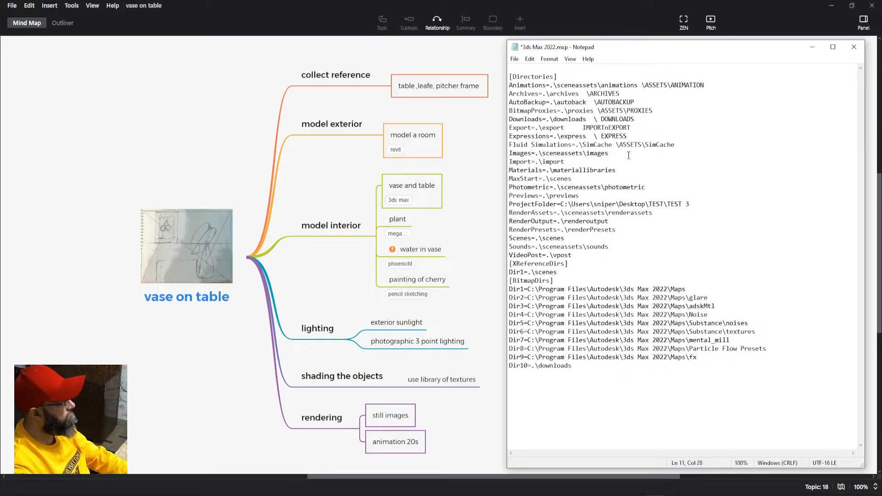
Step: Add \ASSETS\TEXURES, IMPORTnEXPORT, \SHADERLIB and SCENES beside the Images, Import, Materials and MaxStart paths
type("\\ASSETS\\TEXURES")
key("Down")
key("ctrl+v")
key("Down")
type("\\SHADERLIB")
key("Down")
type("SCENES")
Step: Add \ASSETS\PHOTOMETRIC, \PREVIEWS and \ASSETS\RENDERASSETS beside the Photometric, Previews and RenderAssets paths
key("Down")
type("\\ASSETS\\PHOTOMETRIC")
key("Down")
type("\\PREVIEWS")
key("Down")
key("Down")
key("End")
type("\\ASSETS\\RENDERASSETS")
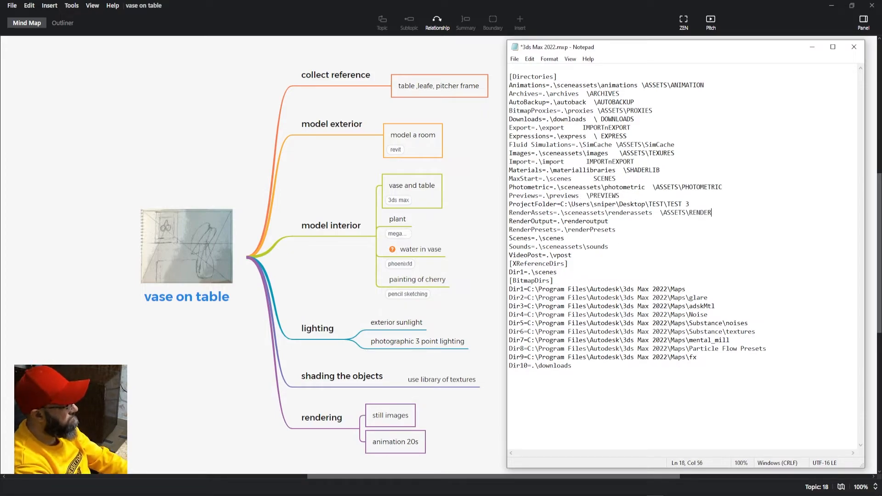
Step: Add \RENDEROUTPUT, \ASSETS\RENDERPRESETS and \SCENES beside the RenderOutput, RenderPresets and Scenes paths
key("Down")
type("\\RENDEROUTPUT")
key("Down")
type("\\ASSETS\\RENDERPRESETS")
key("Down")
type("\\SCENES")
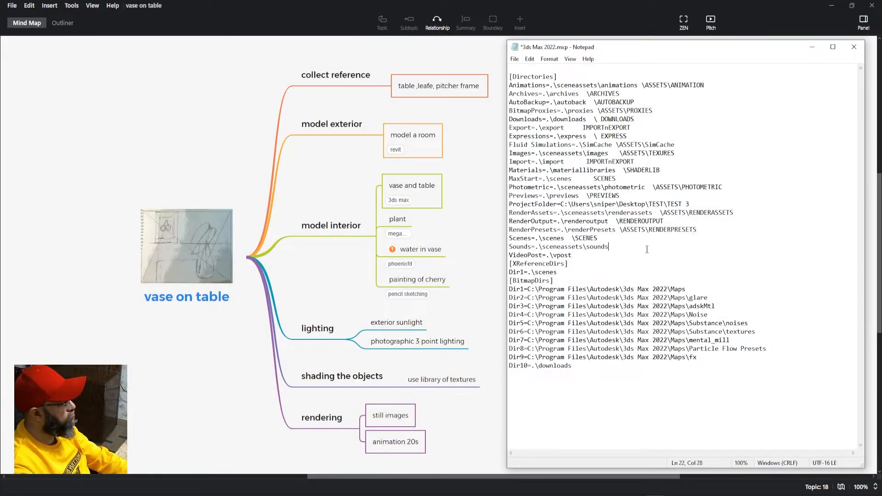
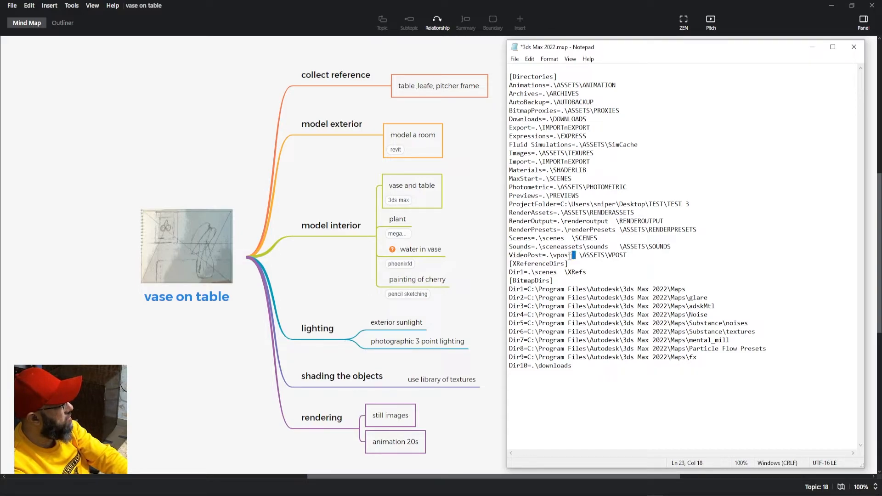
Step: Remove the old vpost folder so the VideoPost entry reads .\ASSETS\VPOST, and save the .mxp file
left_click_drag(571, 256, 518, 256)
left_click(555, 255)
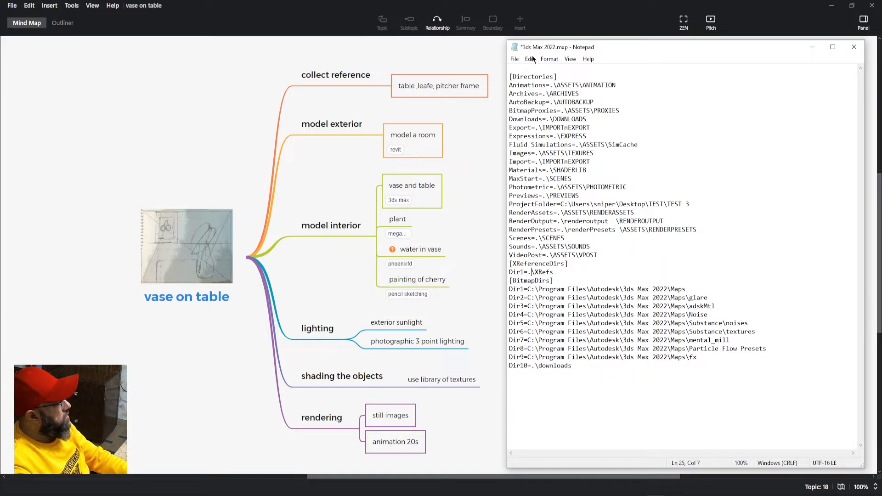
left_click(515, 59)
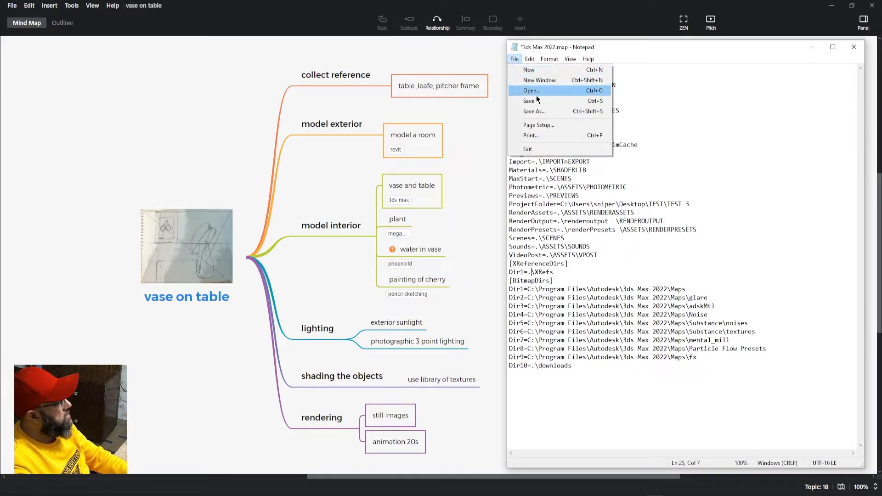
left_click(537, 100)
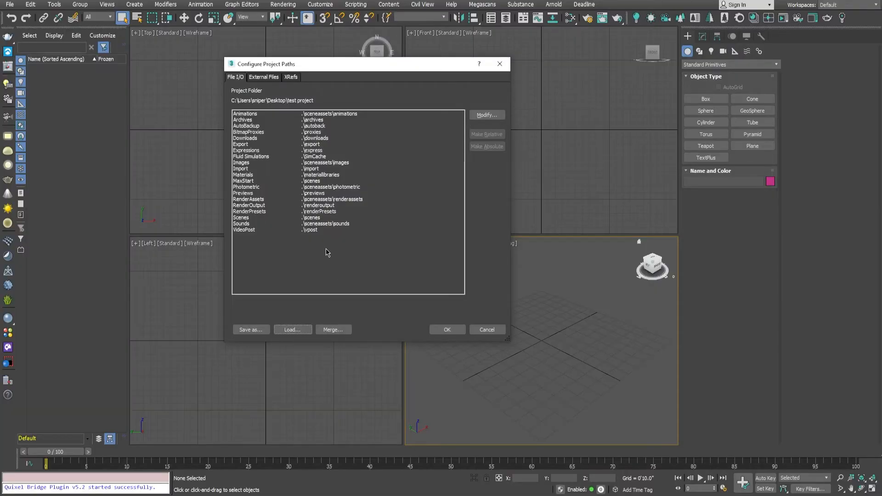
Step: Reopen the Configure Project Paths dialog in 3ds Max and load the edited 3ds Max 2022.mxp from the test project folder
left_click_drag(361, 69, 345, 77)
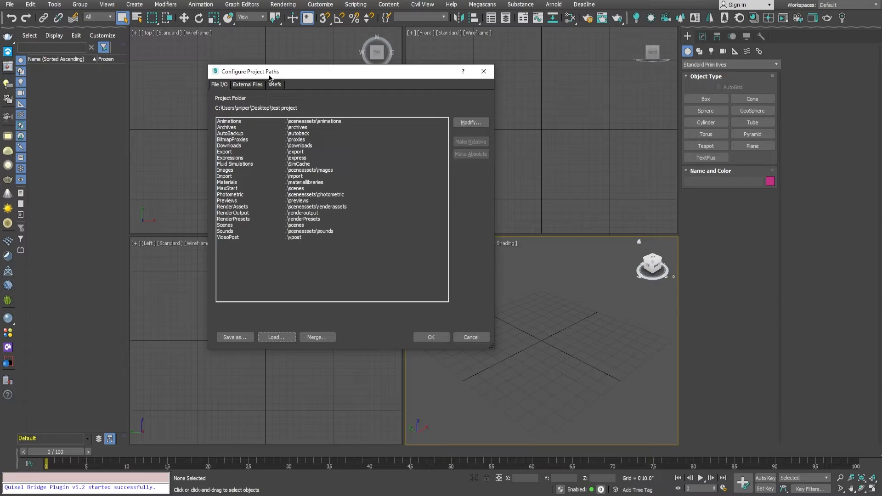
left_click(484, 71)
left_click(9, 4)
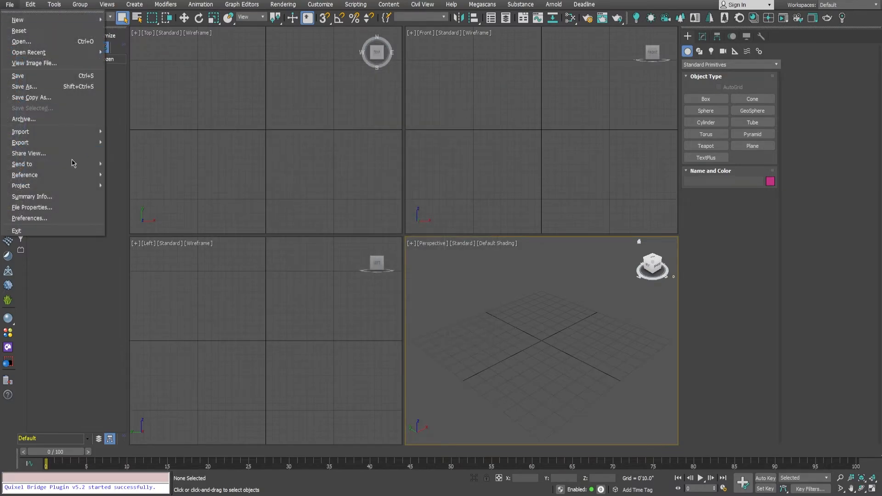
mouse_move(76, 186)
left_click(156, 252)
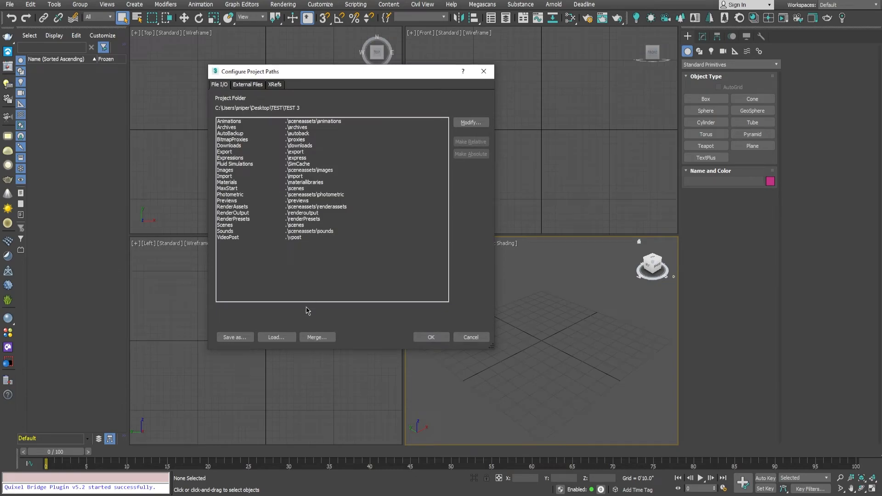
left_click(276, 337)
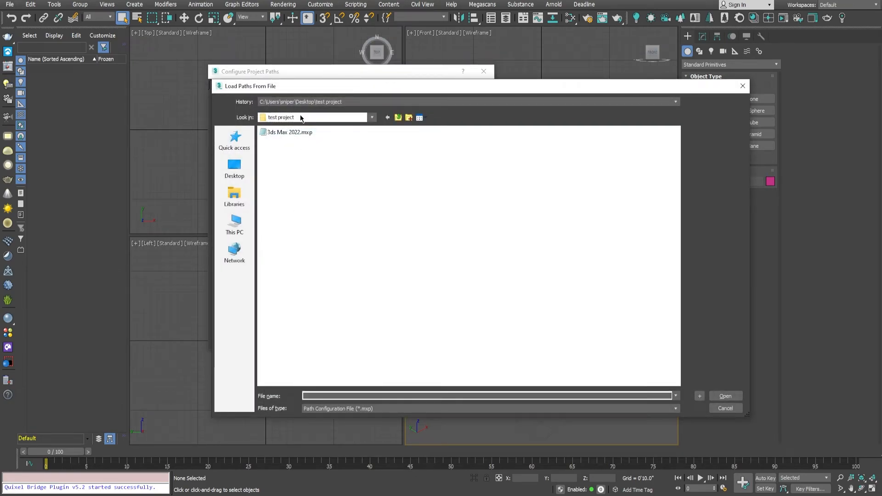
left_click(300, 116)
left_click(299, 116)
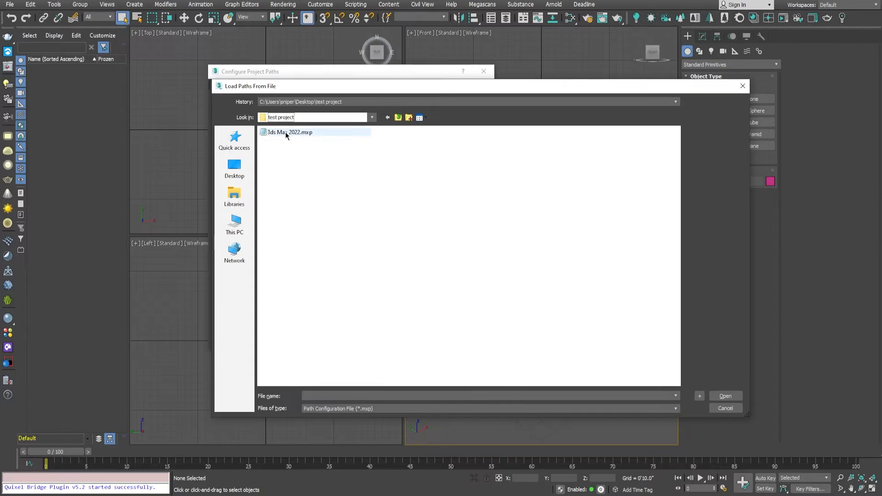
left_click(319, 132)
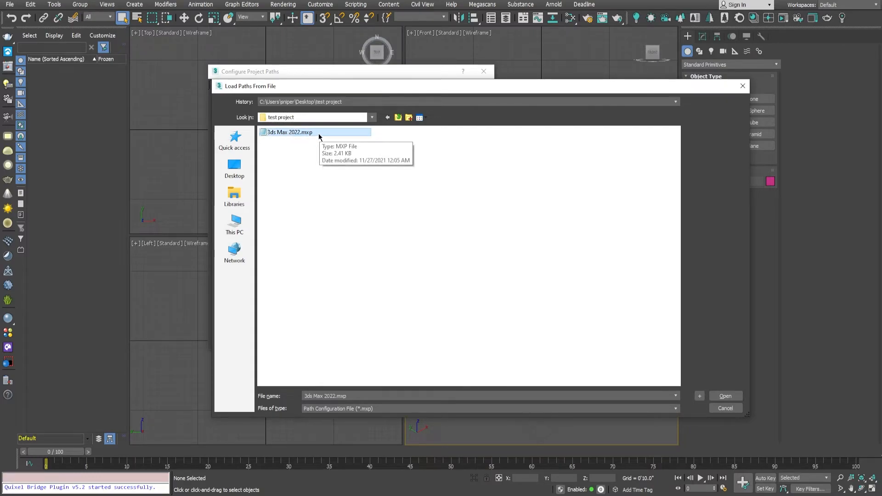
double_click(319, 133)
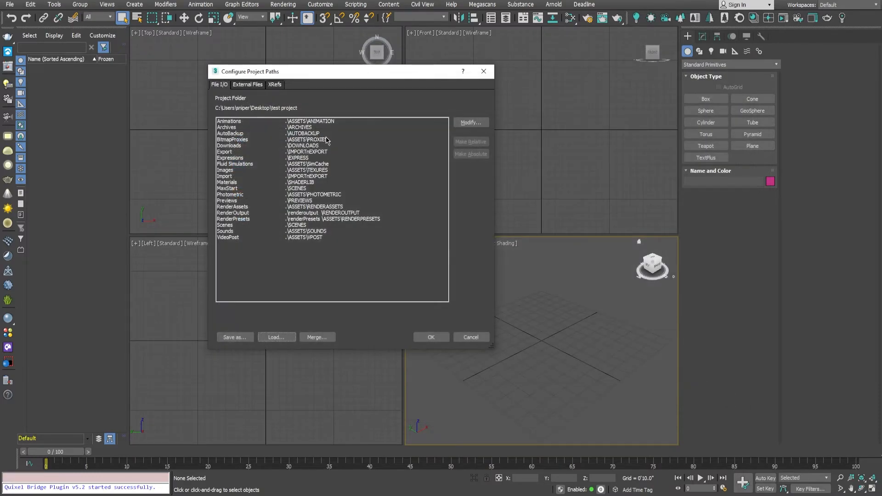
Step: Check the loaded project paths one by one, from Animations and Archives through Downloads and Import to RenderOutput
left_click(331, 122)
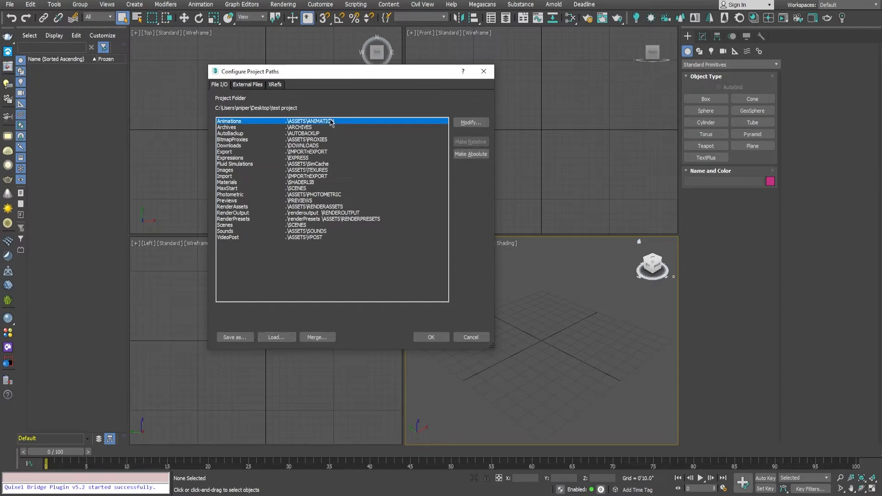
left_click(323, 128)
left_click(321, 133)
left_click(320, 146)
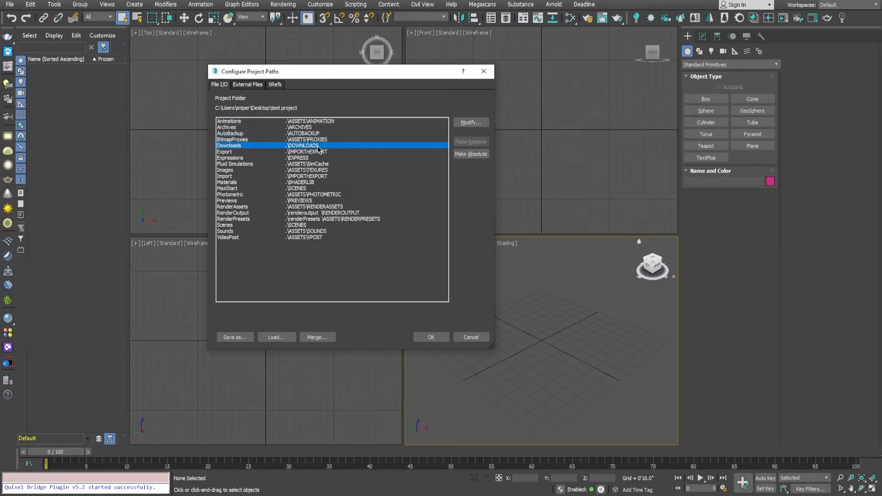
left_click(313, 177)
left_click(309, 207)
left_click(317, 214)
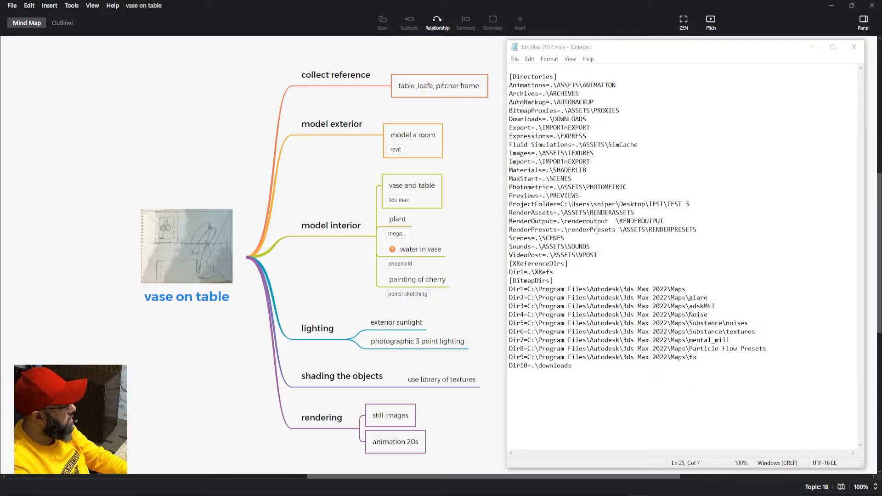
Step: Remove the old renderoutput and renderPresets folders from their entries, leaving .RENDEROUTPUT and .\ASSETS\RENDERPRESETS, and save the .mxp file
left_click_drag(618, 223, 559, 222)
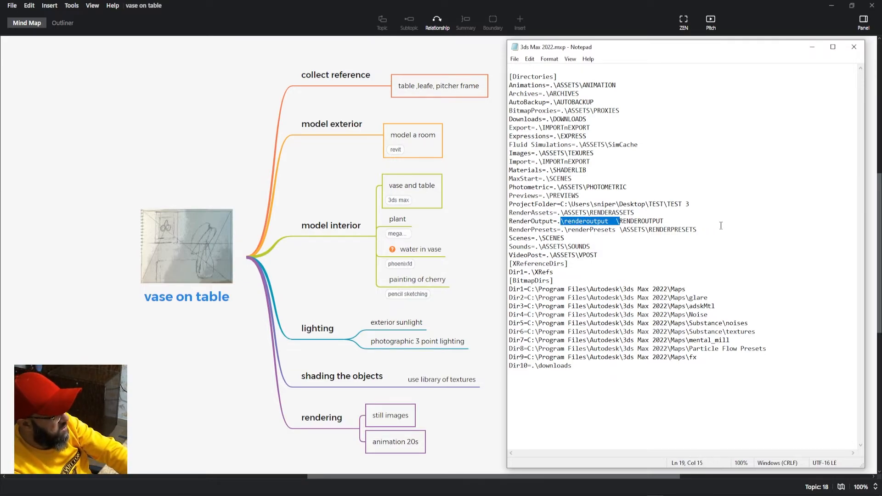
key("BackSpace")
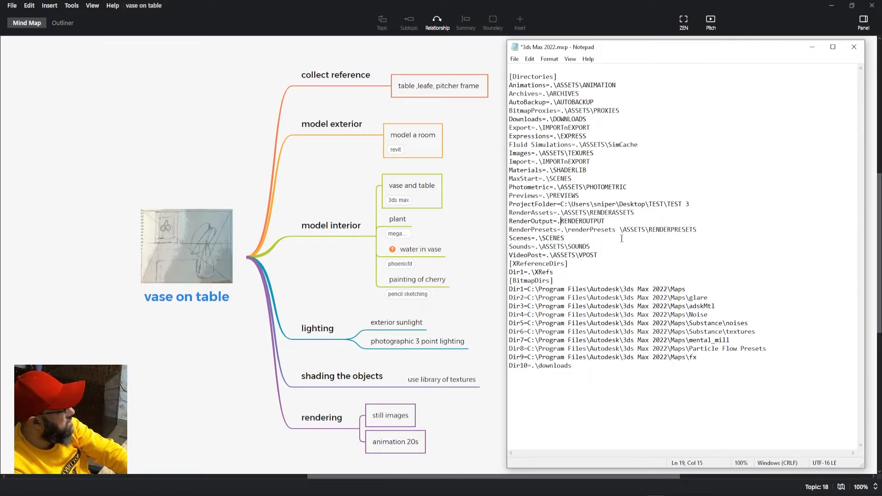
left_click_drag(620, 230, 564, 230)
key("BackSpace")
left_click(515, 59)
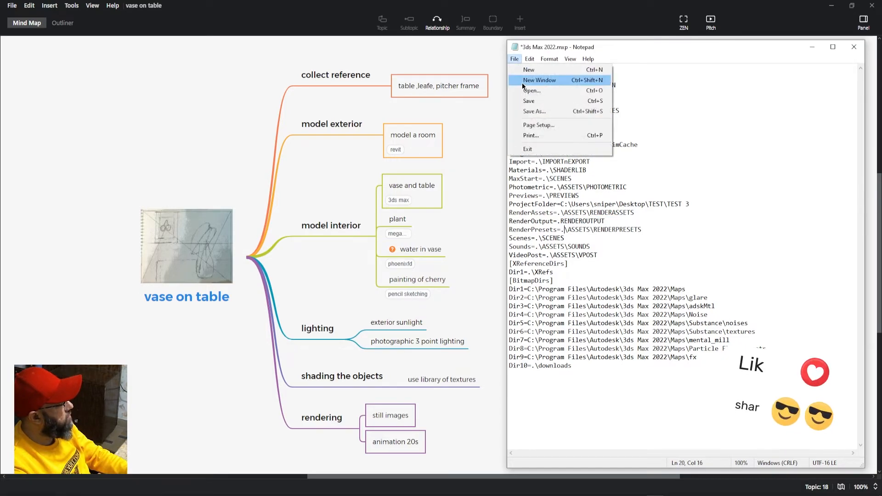
left_click(528, 101)
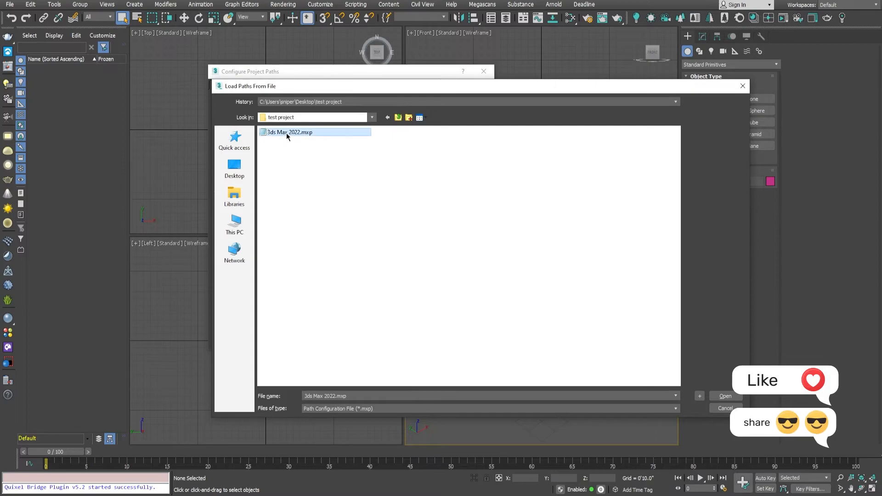
Step: Load the saved 3ds Max 2022.mxp from the test project folder and apply its project paths in 3ds Max
double_click(286, 134)
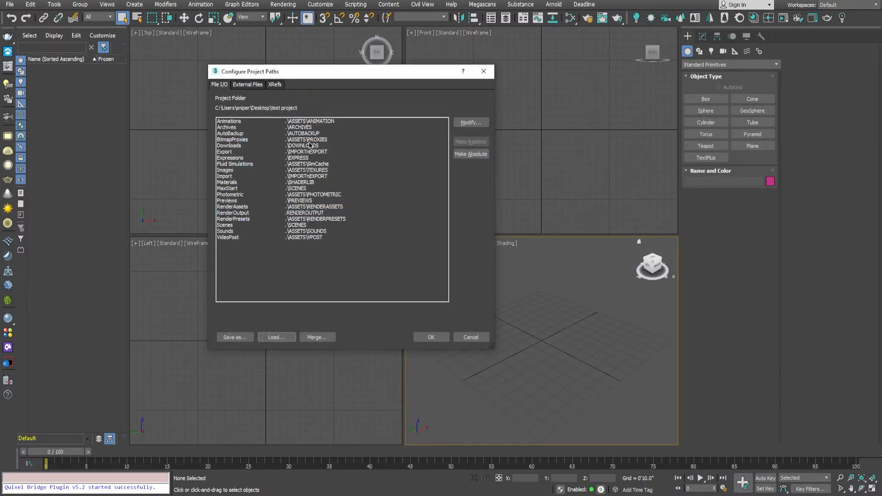
left_click(315, 122)
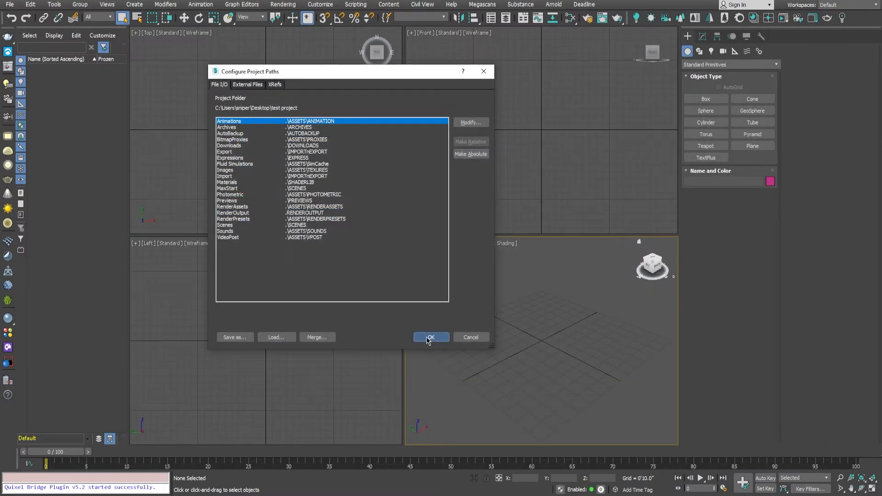
left_click(430, 337)
Step: Start creating a project from the current one and make a new Desktop folder named test 4 for it
left_click(10, 5)
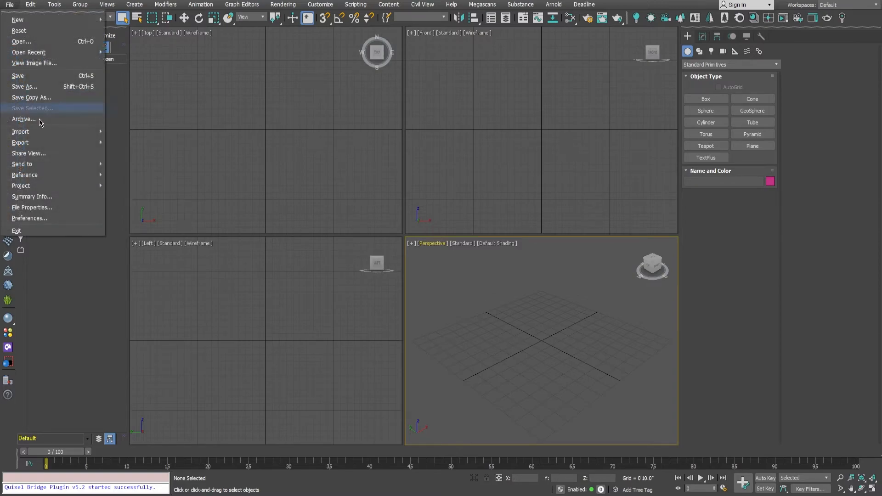
mouse_move(73, 186)
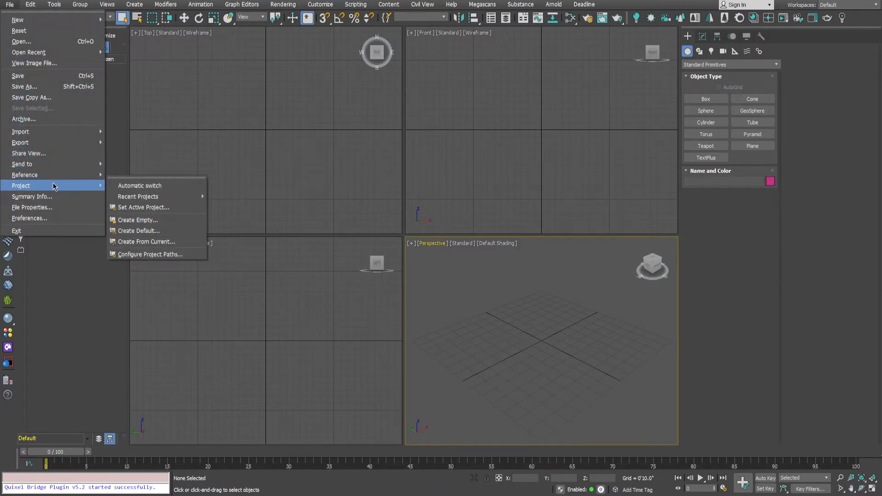
left_click(164, 242)
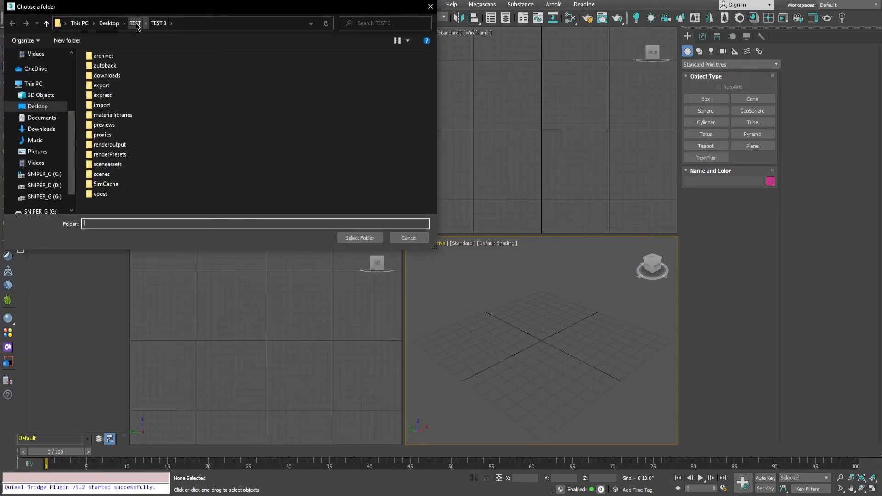
left_click(109, 24)
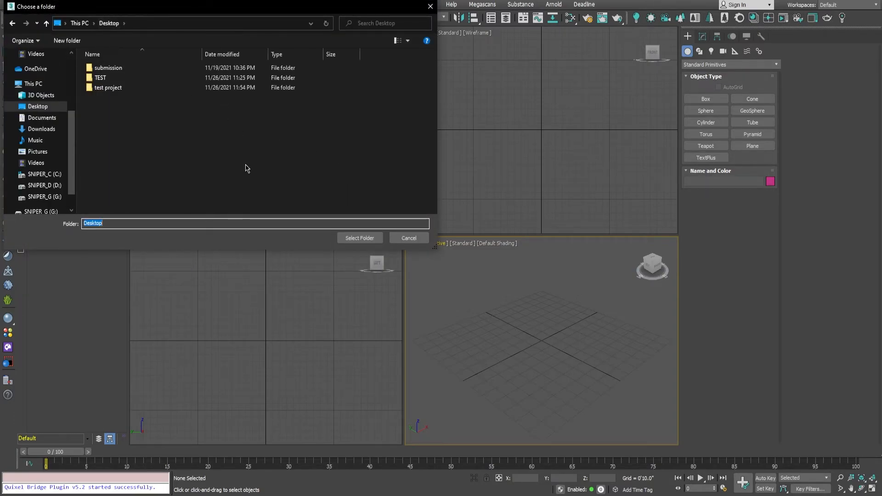
left_click(67, 41)
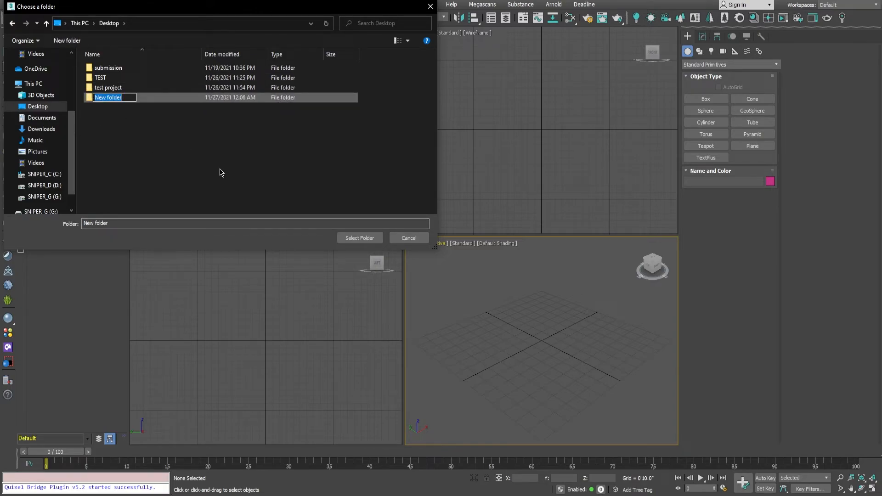
type("test 4")
key("Return")
key("Return")
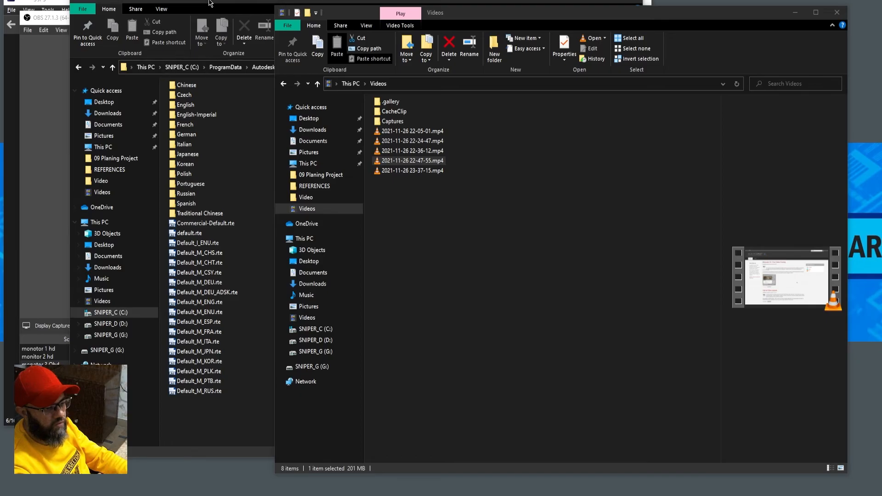
Step: Switch to File Explorer and open the test 4 folder on the Desktop
left_click_drag(209, 2, 183, 9)
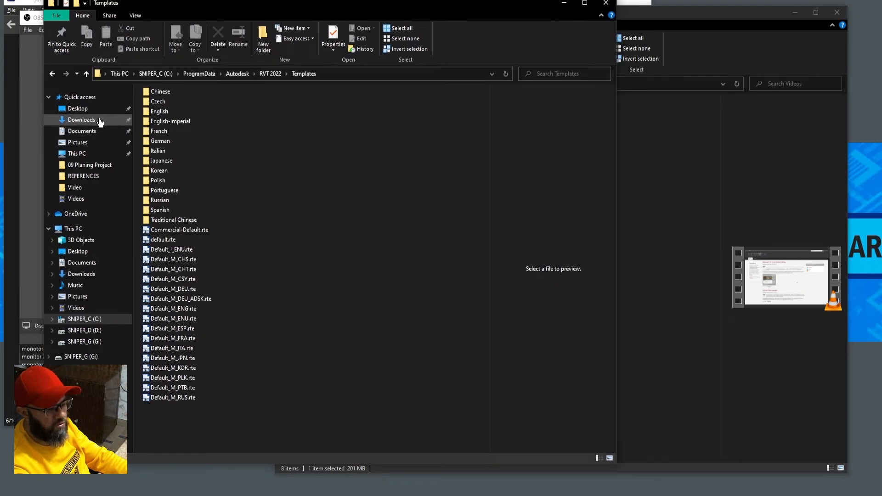
left_click(79, 109)
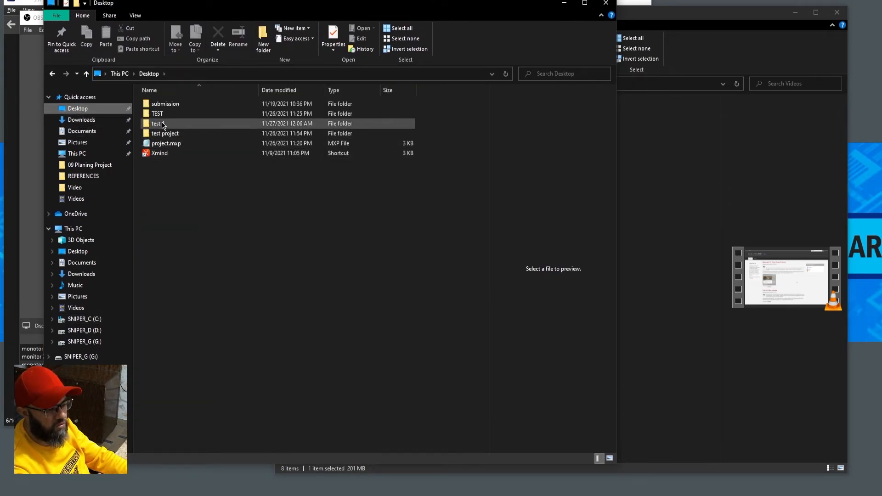
double_click(175, 123)
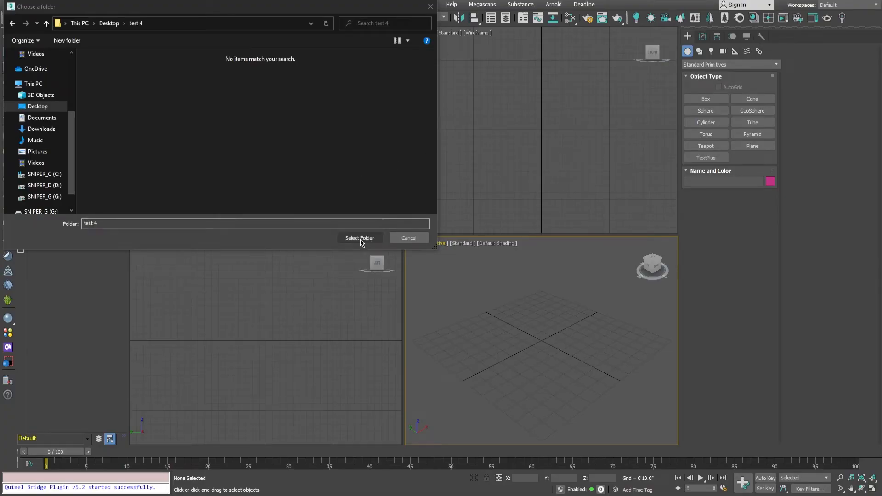
Step: Create the project in the test 4 folder and examine the generated folders in File Explorer, especially the render output one
left_click(360, 239)
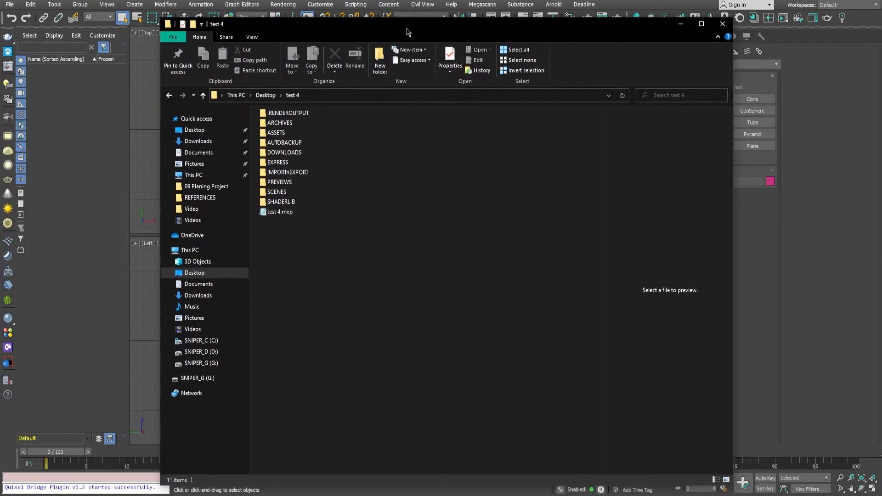
left_click_drag(407, 31, 413, 22)
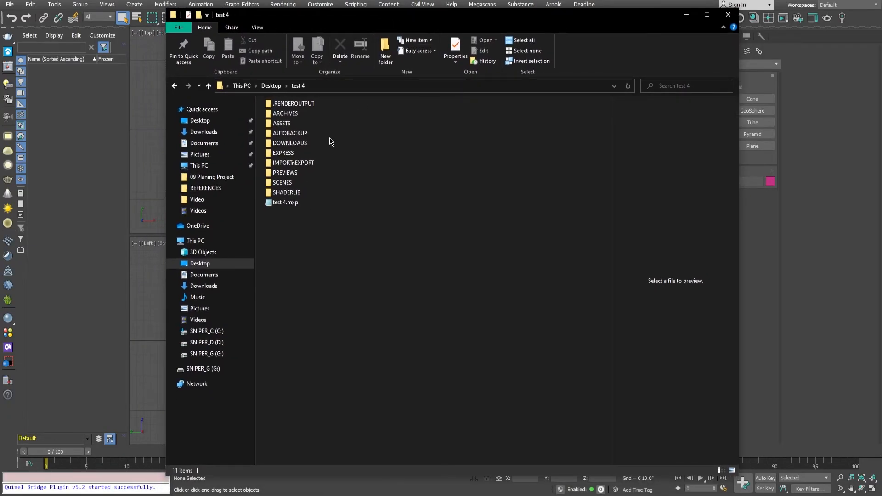
left_click(276, 105)
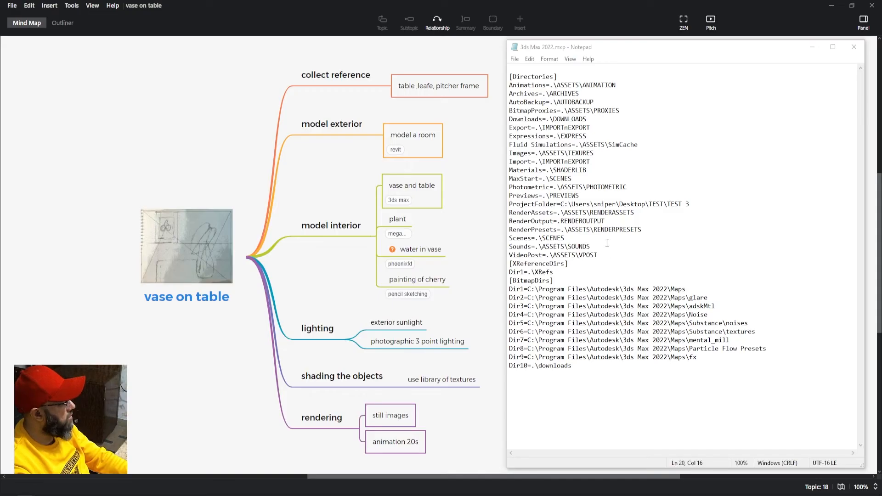
Step: Add the missing backslash in the RenderOutput entry so it reads .\RENDEROUTPUT, and save the .mxp file
left_click(566, 231)
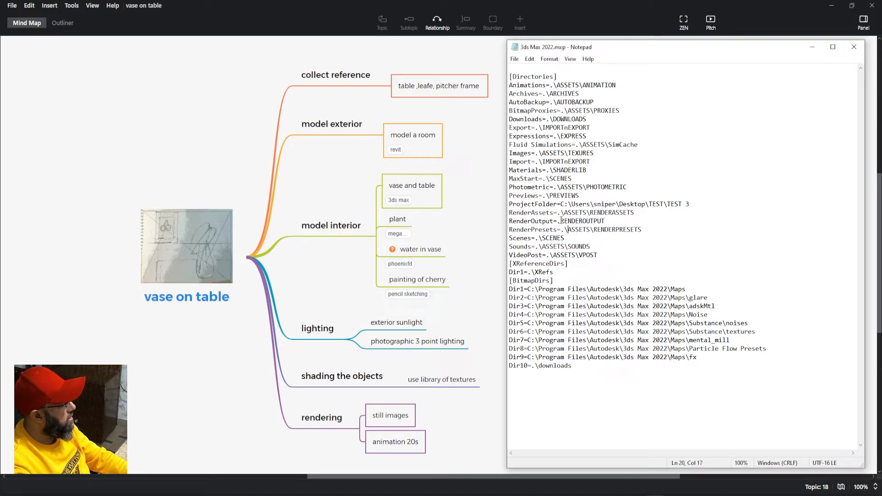
type("\\")
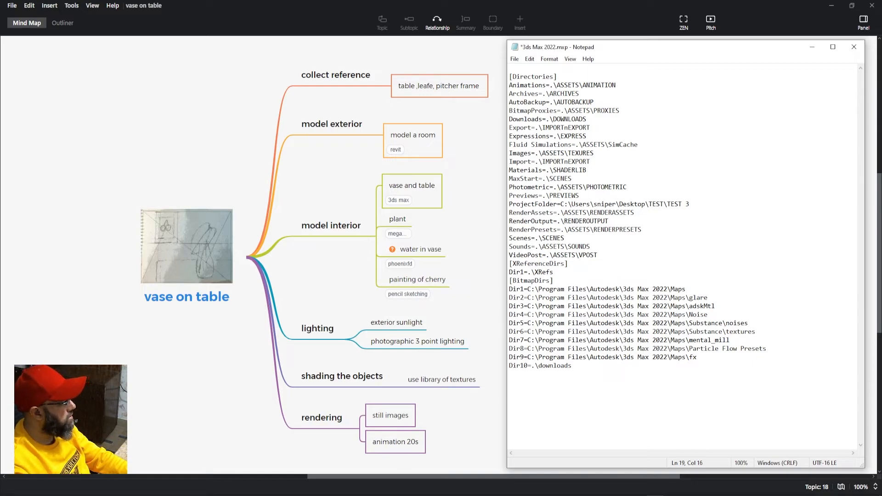
left_click(515, 58)
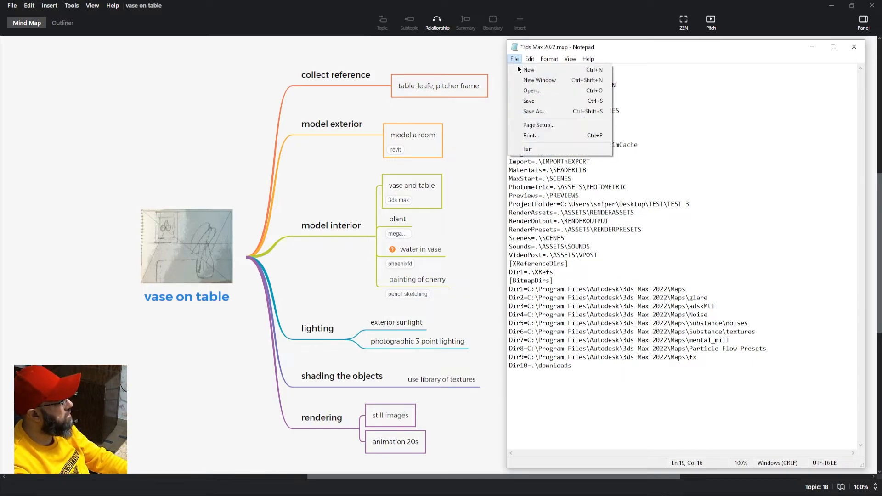
left_click(557, 101)
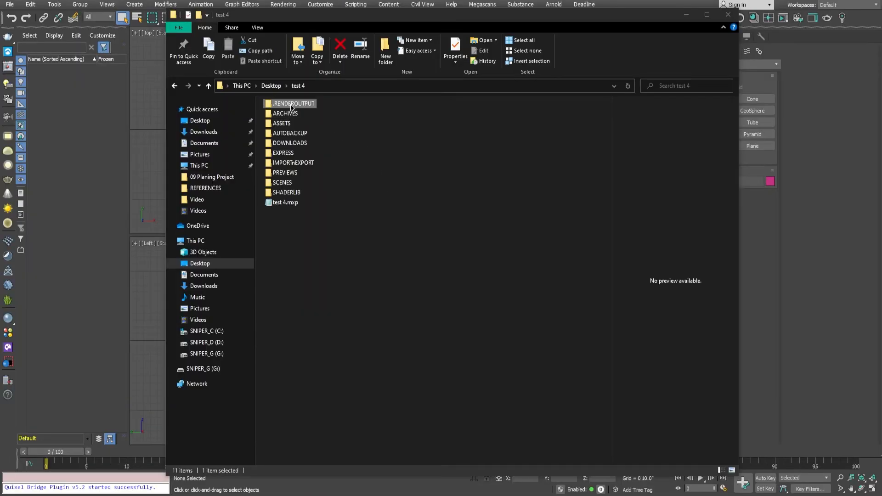
Step: Delete all generated folders and the test 4.mxp file from the test 4 folder
left_click(339, 106)
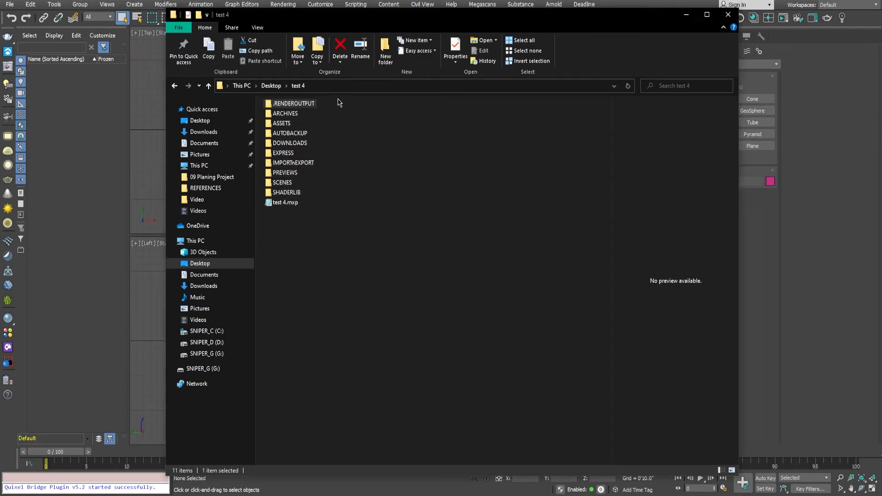
left_click_drag(347, 100, 258, 275)
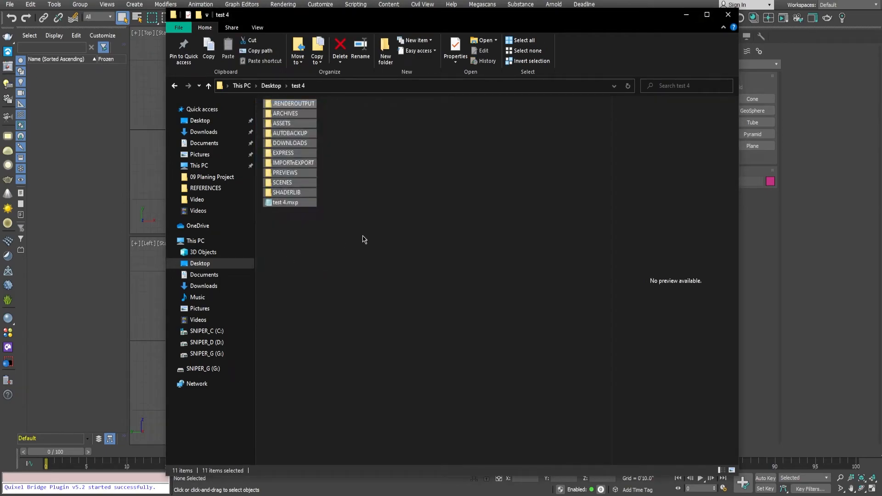
key("Delete")
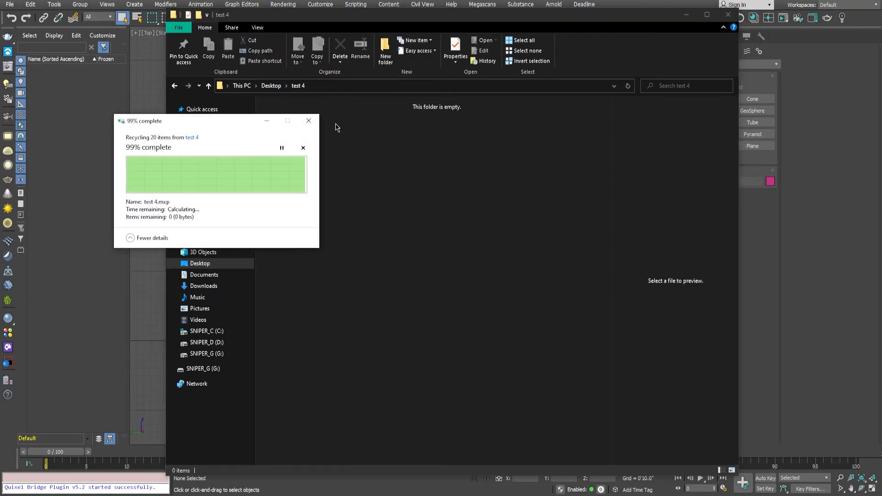
Step: Reload the corrected 3ds Max 2022.mxp in Configure Project Paths in 3ds Max, check the RenderOutput path and apply the paths
left_click(284, 3)
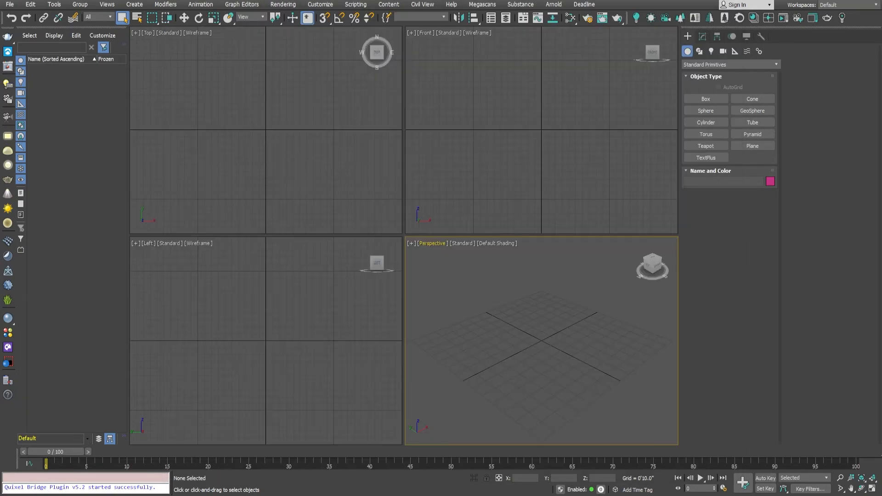
left_click(10, 5)
mouse_move(55, 186)
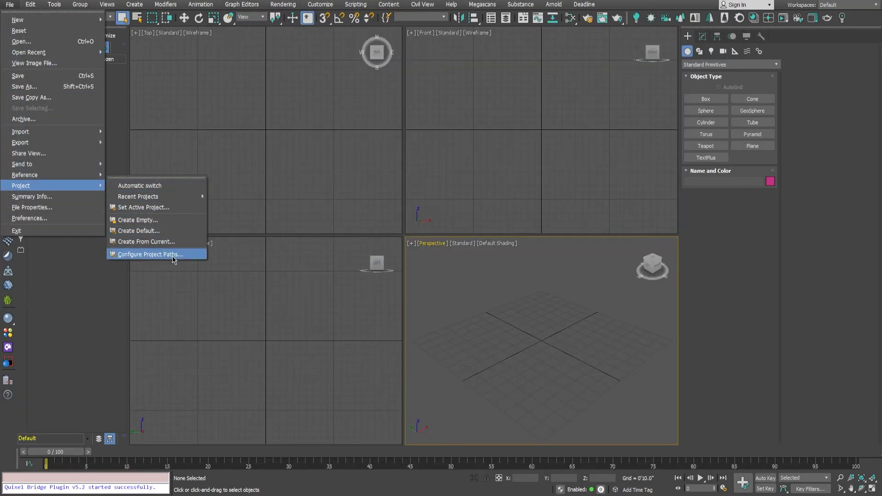
left_click(158, 255)
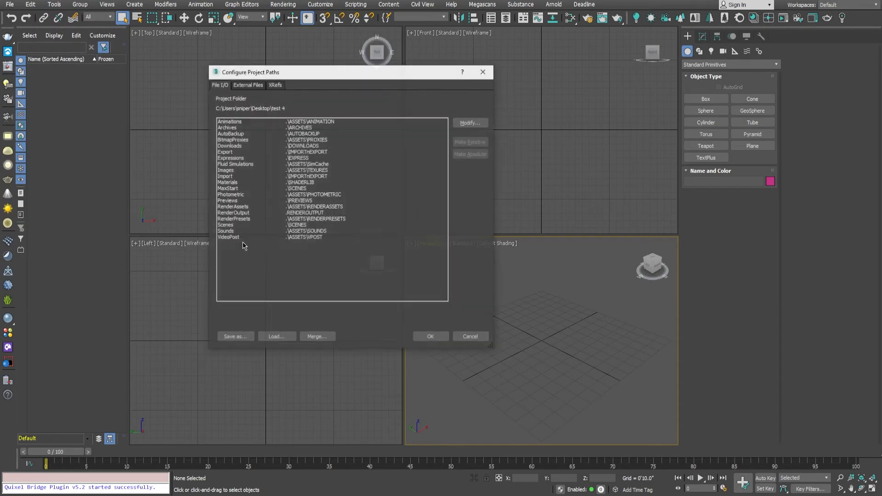
left_click(277, 338)
double_click(297, 133)
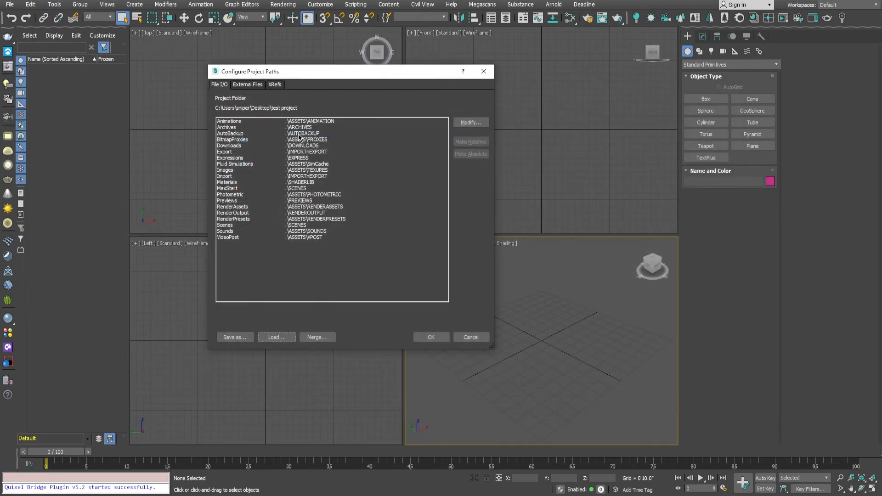
left_click(317, 212)
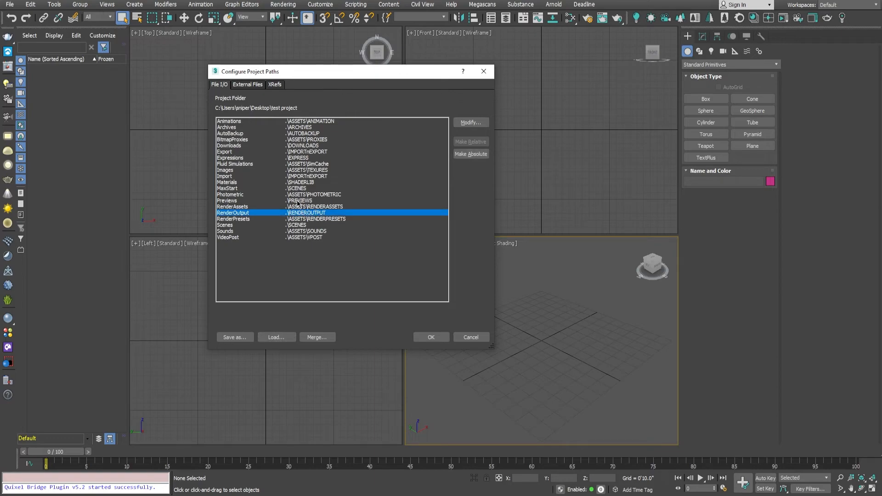
left_click(430, 337)
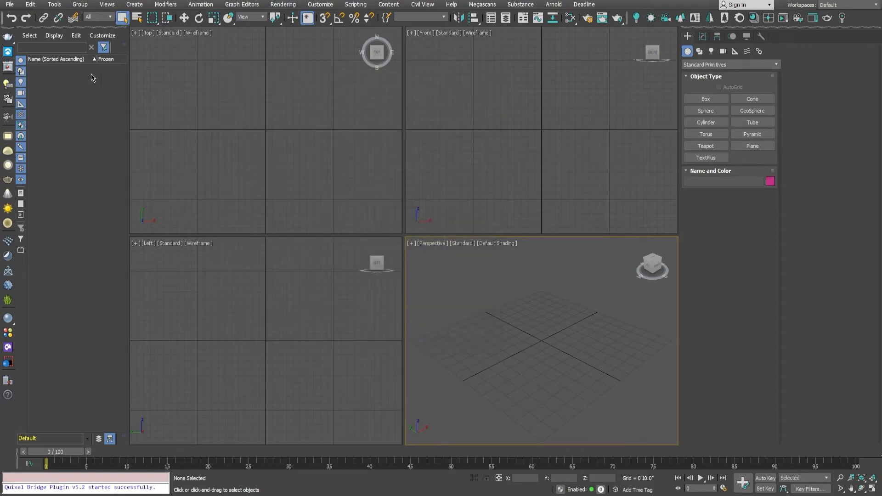
Step: Create a project from the current one in the emptied test 4 folder on the Desktop
left_click(9, 6)
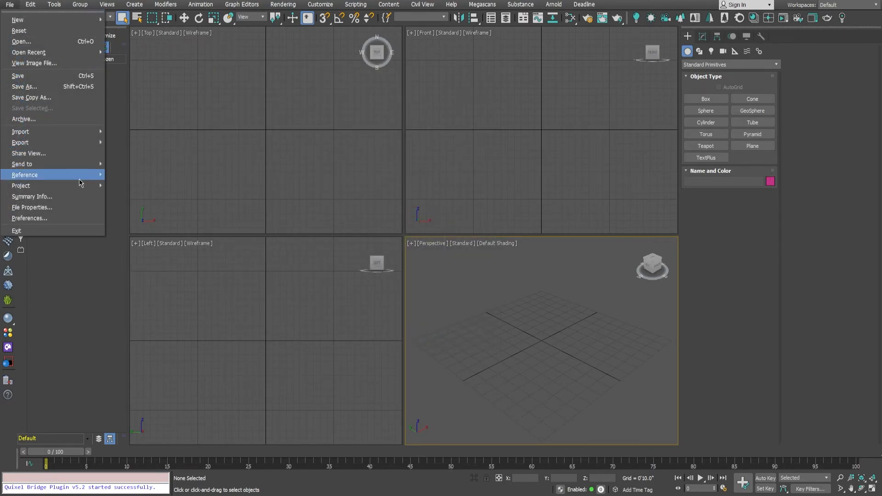
mouse_move(83, 186)
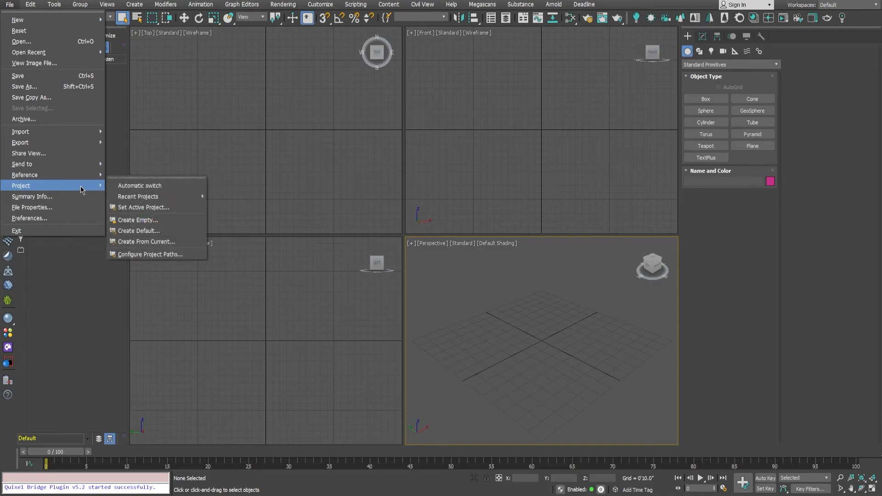
left_click(189, 243)
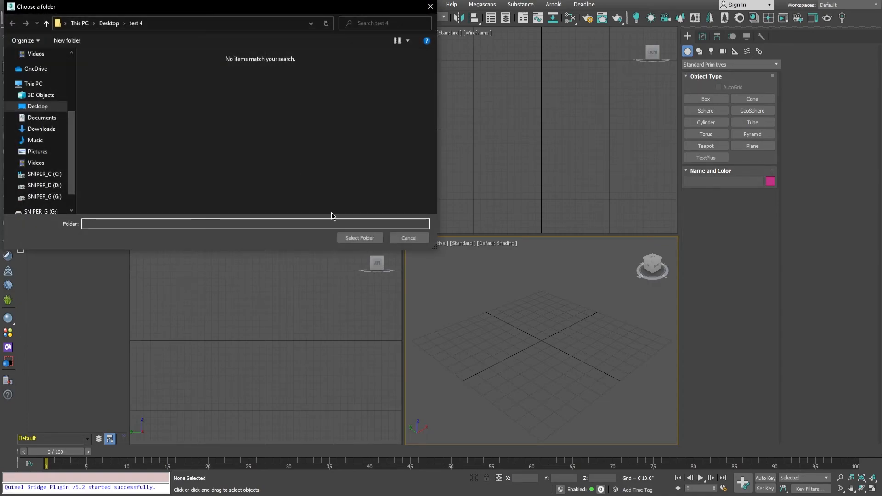
left_click(346, 236)
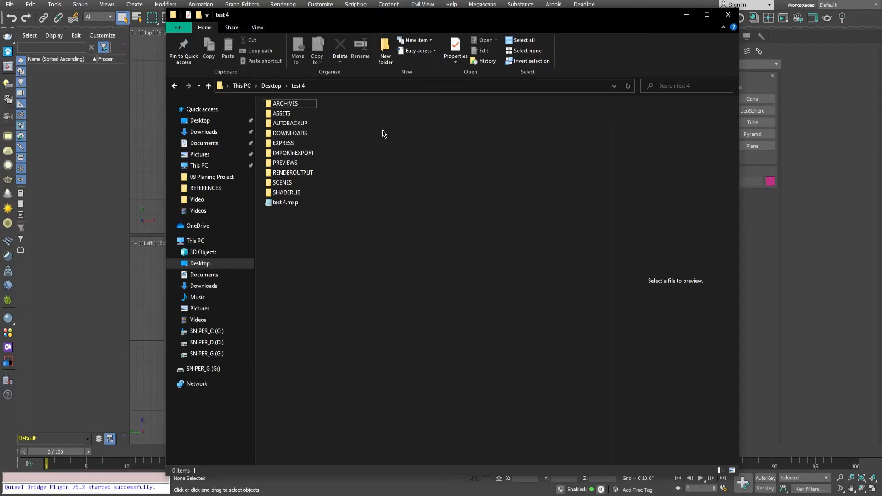
Step: Check the contents of the generated ARCHIVES, ASSETS and ASSETS\ANIMATION folders inside the test 4 folder
left_click_drag(424, 19, 415, 21)
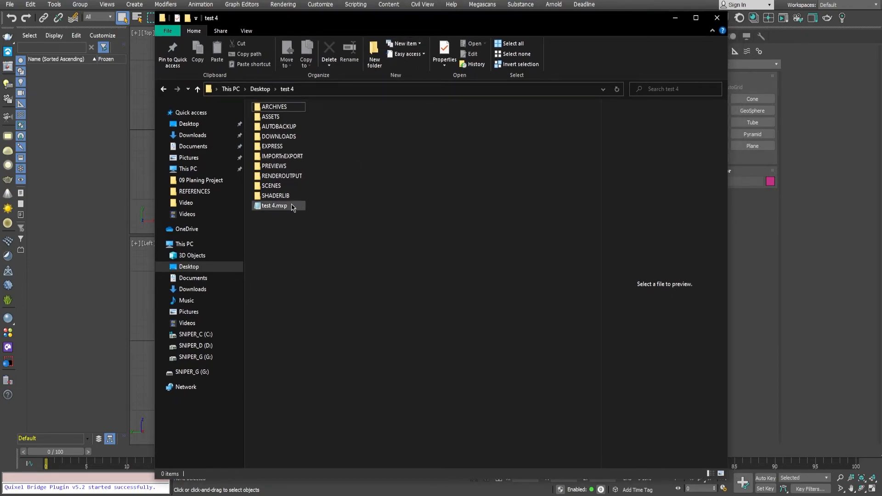
double_click(295, 111)
key("BackSpace")
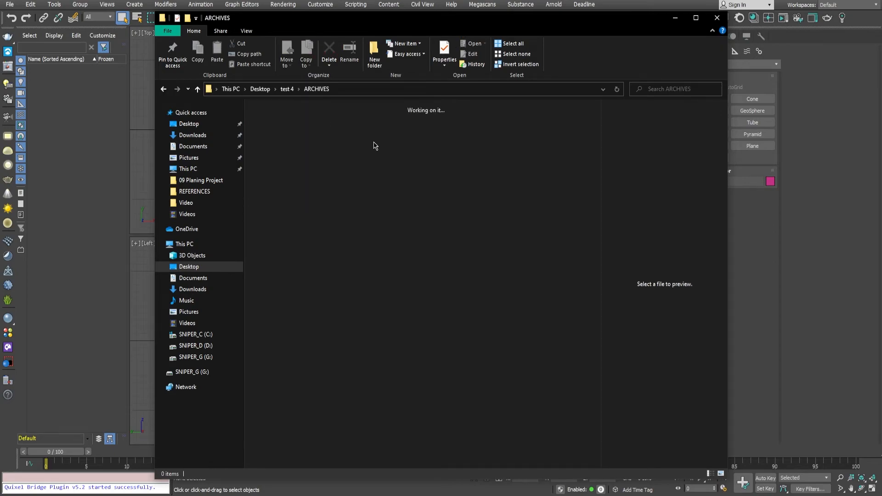
double_click(276, 116)
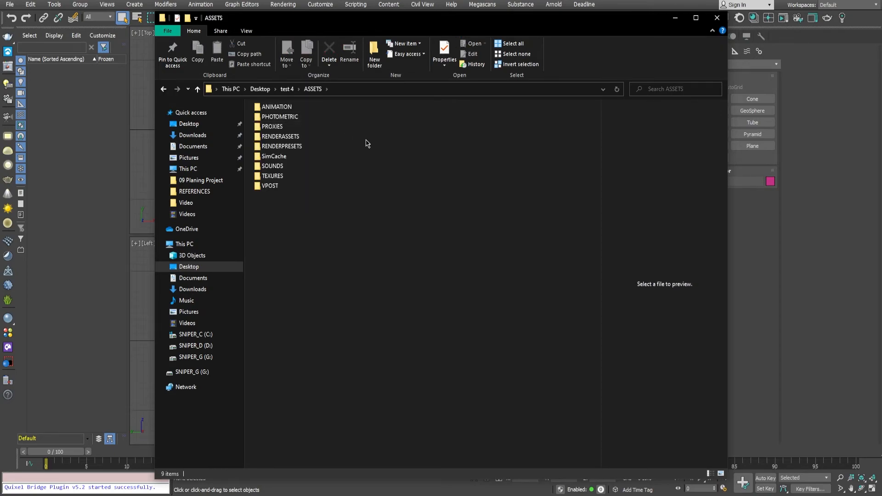
double_click(292, 112)
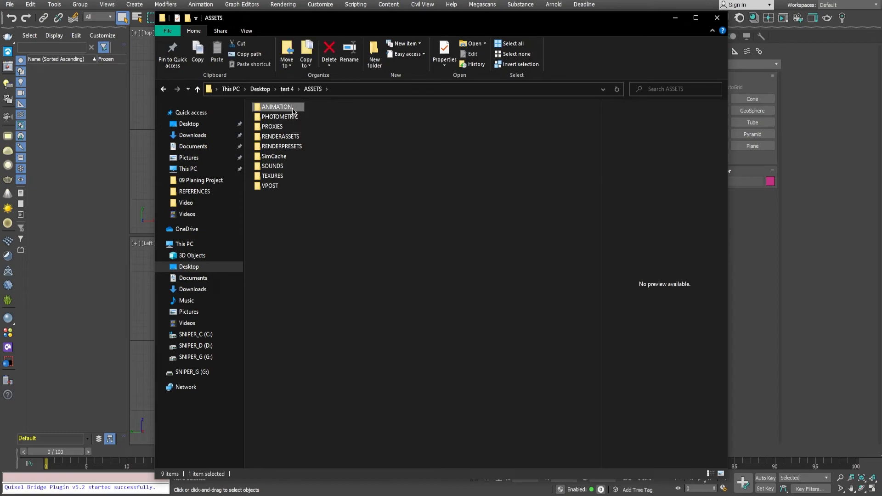
key("BackSpace")
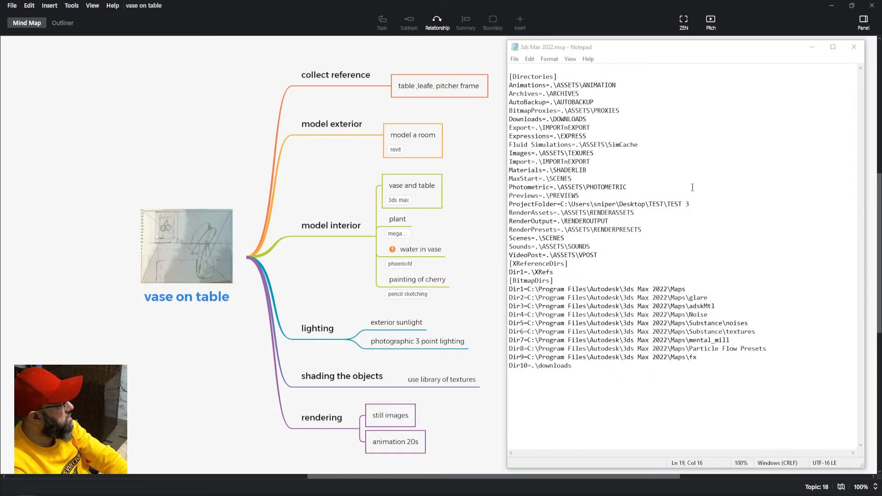
Step: Go through the remaining ASSETS subfolders from PHOTOMETRIC to VPOST, and return to the test 4 folder
left_click(294, 117)
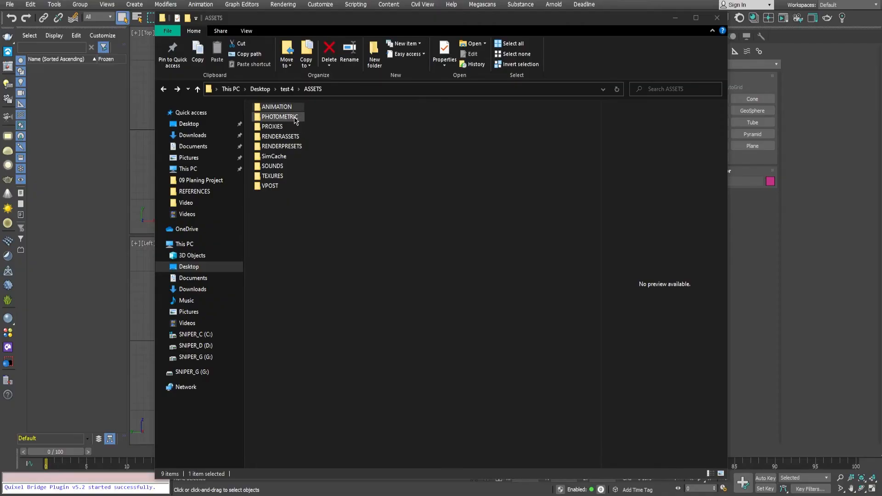
left_click(286, 136)
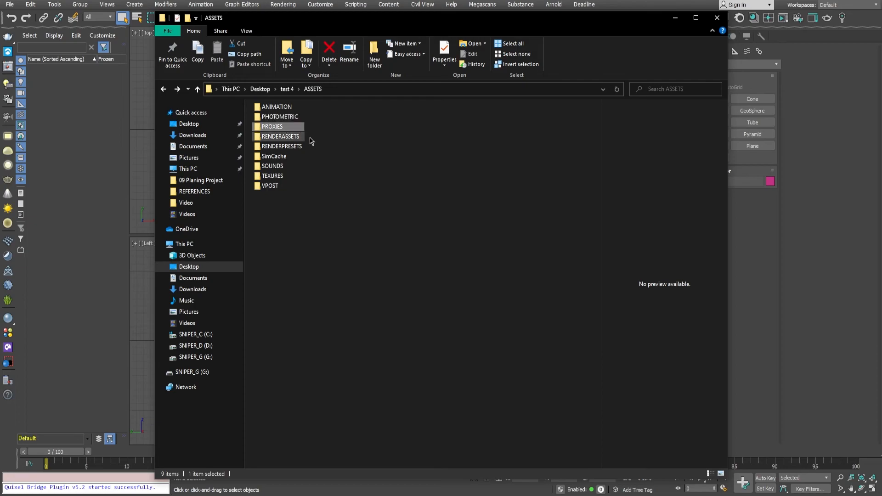
left_click(287, 146)
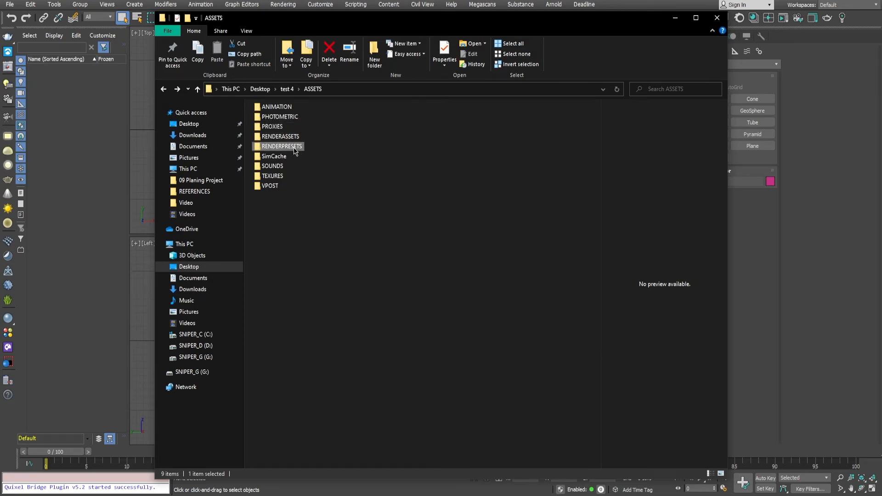
left_click(285, 157)
left_click(285, 168)
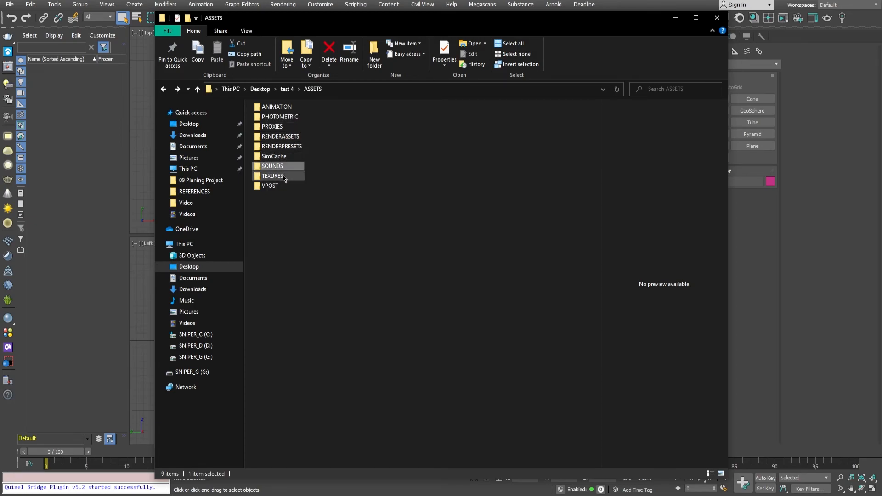
left_click(282, 176)
left_click(279, 186)
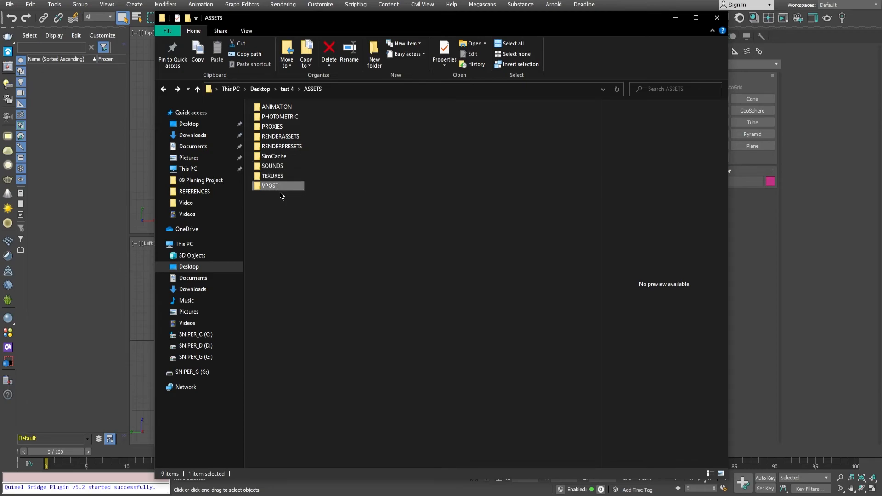
left_click(282, 211)
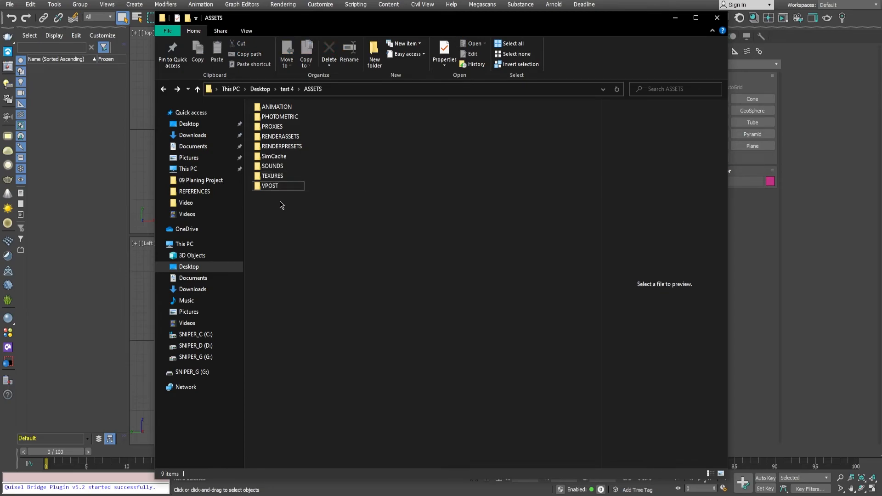
left_click(282, 192)
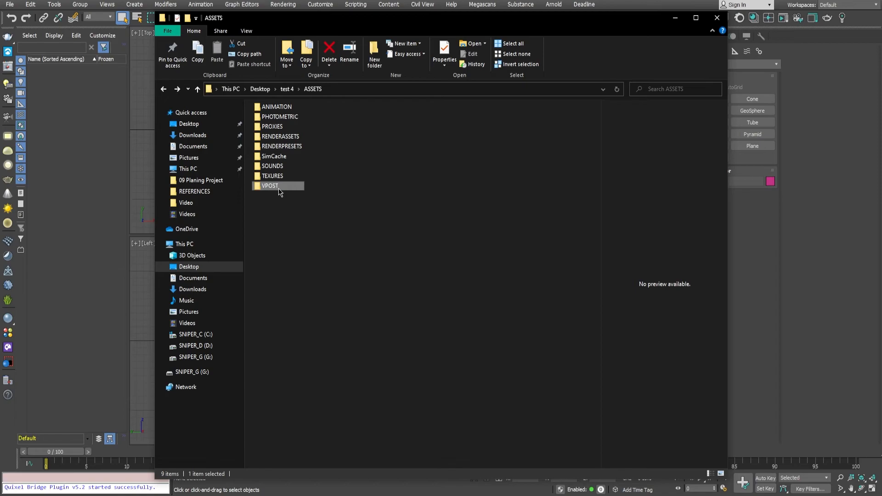
left_click(363, 213)
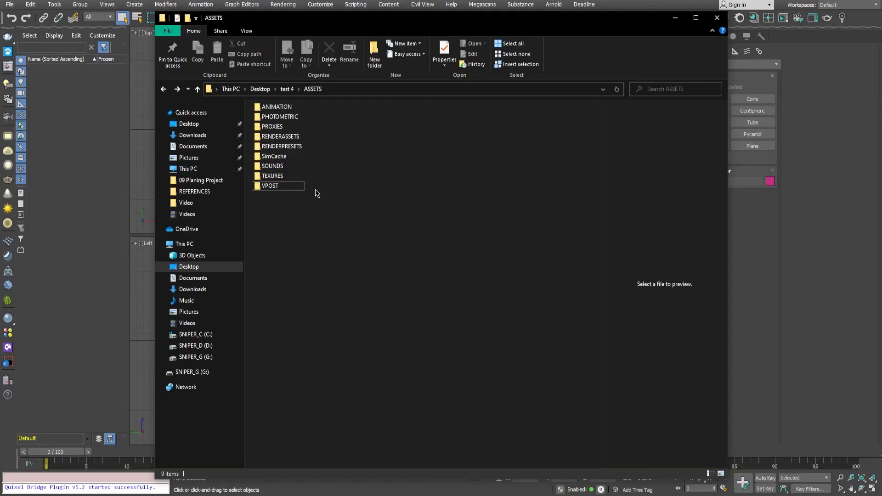
left_click(280, 186)
left_click(354, 234)
key("alt+Up")
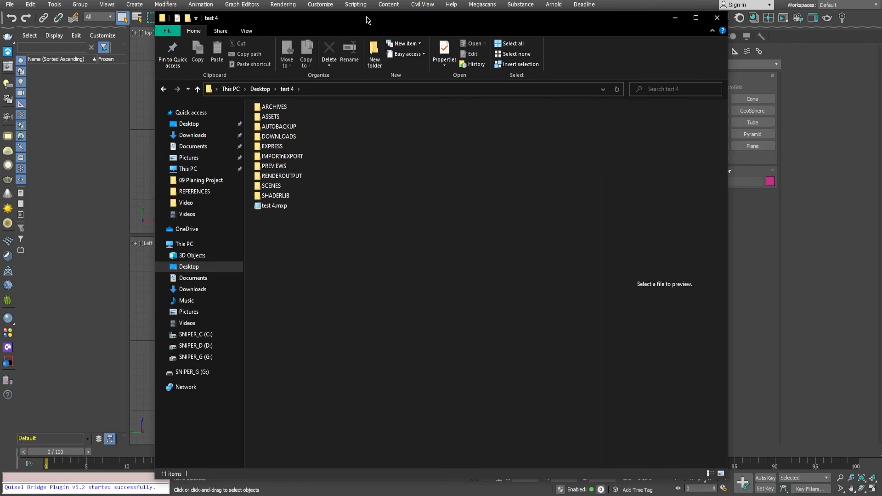
left_click_drag(368, 20, 372, 20)
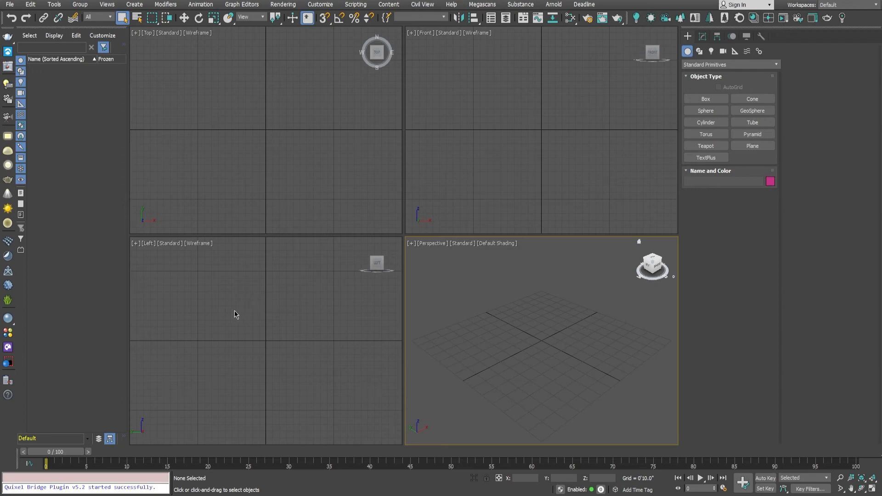
Step: Switch to the vase_on_table project in Asana in Firefox and mark the task "setting up preferences 3DS MAX" as complete
key("alt+Tab")
key("alt+Tab")
key("alt+Tab")
key("alt+Tab")
key("alt+Tab")
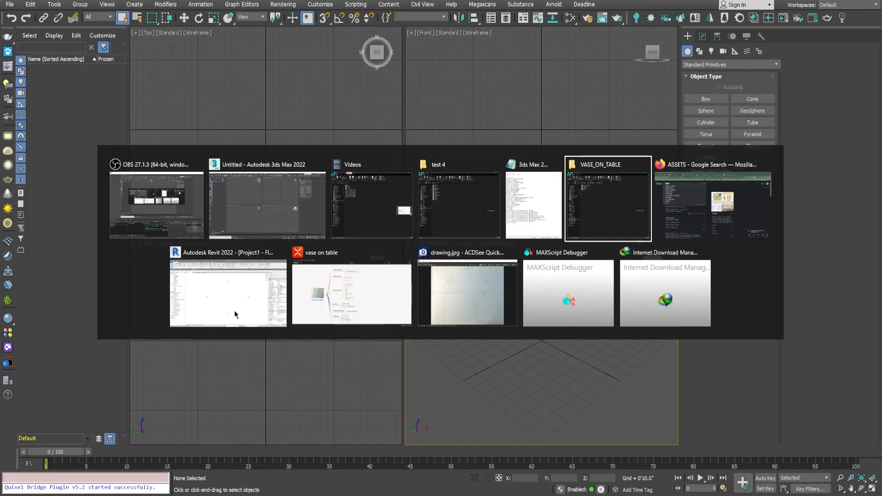
key("alt+Tab")
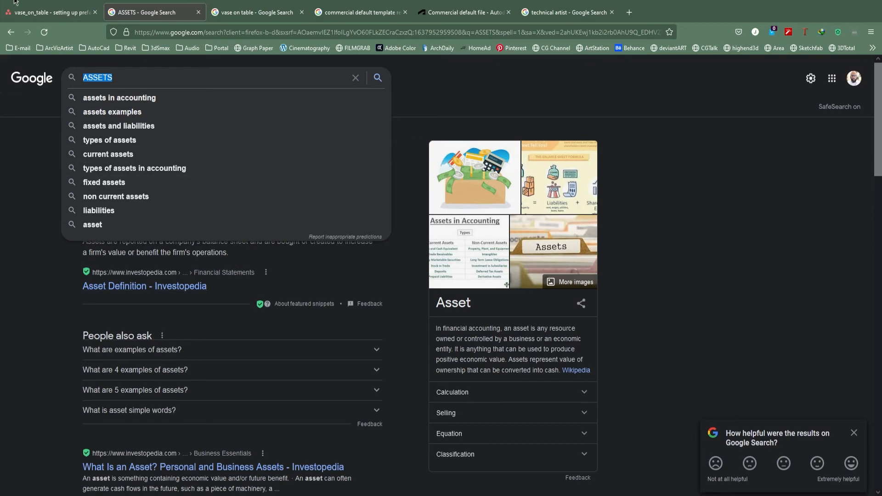
left_click(48, 12)
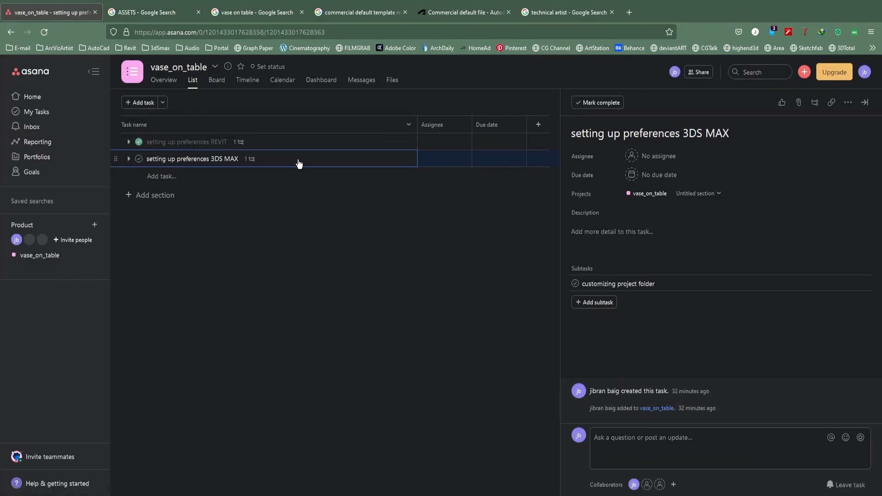
left_click(138, 159)
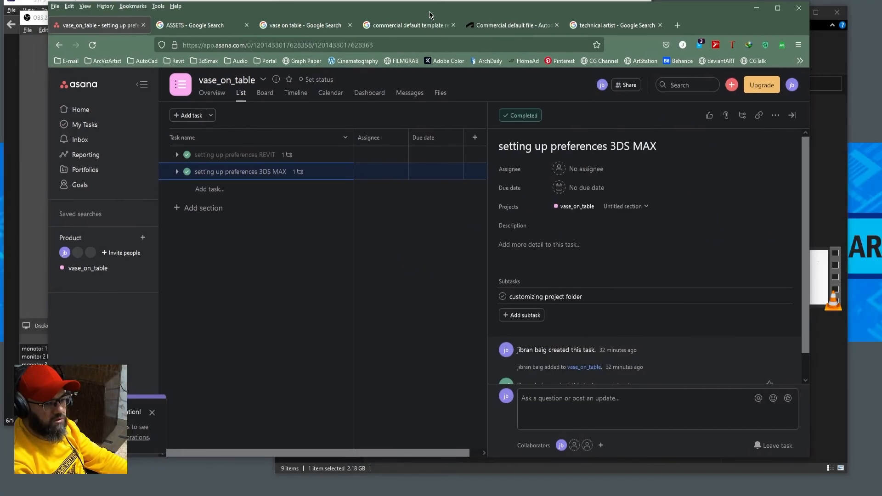
Step: Reposition the browser window showing the Asana project and enlarge it to fill most of the screen
left_click_drag(430, 14, 397, 7)
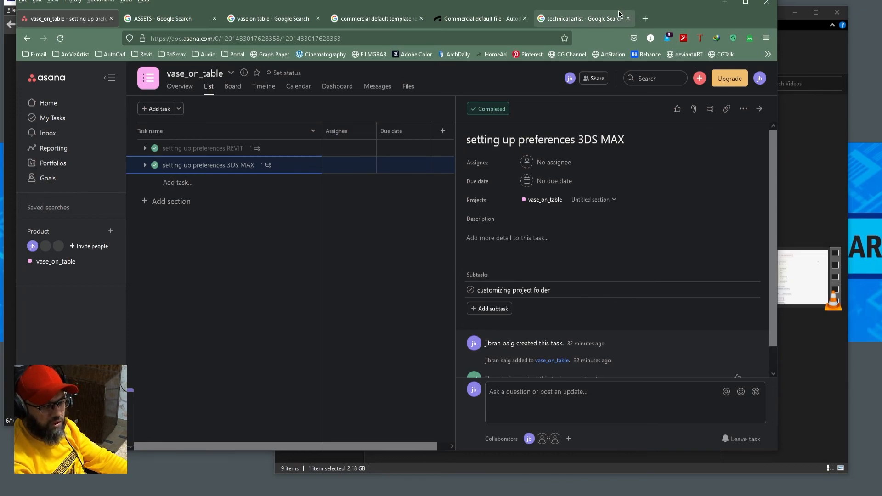
left_click_drag(618, 7, 608, 4)
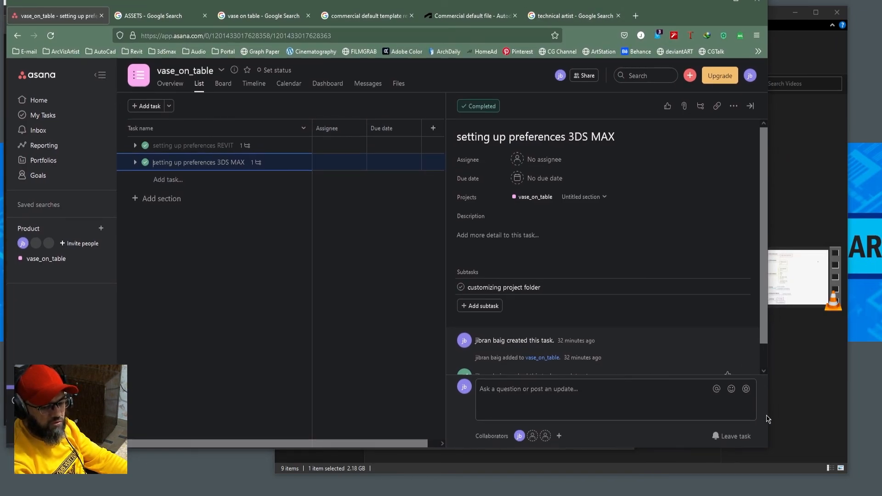
left_click_drag(768, 449, 845, 490)
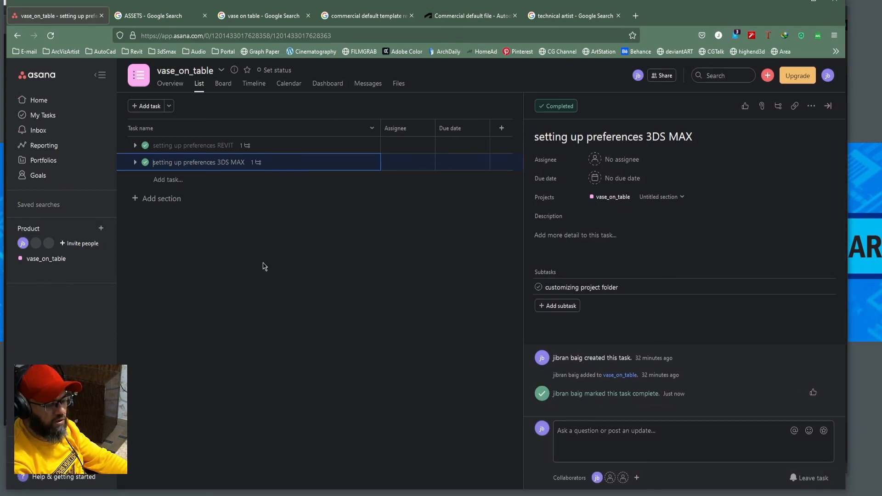